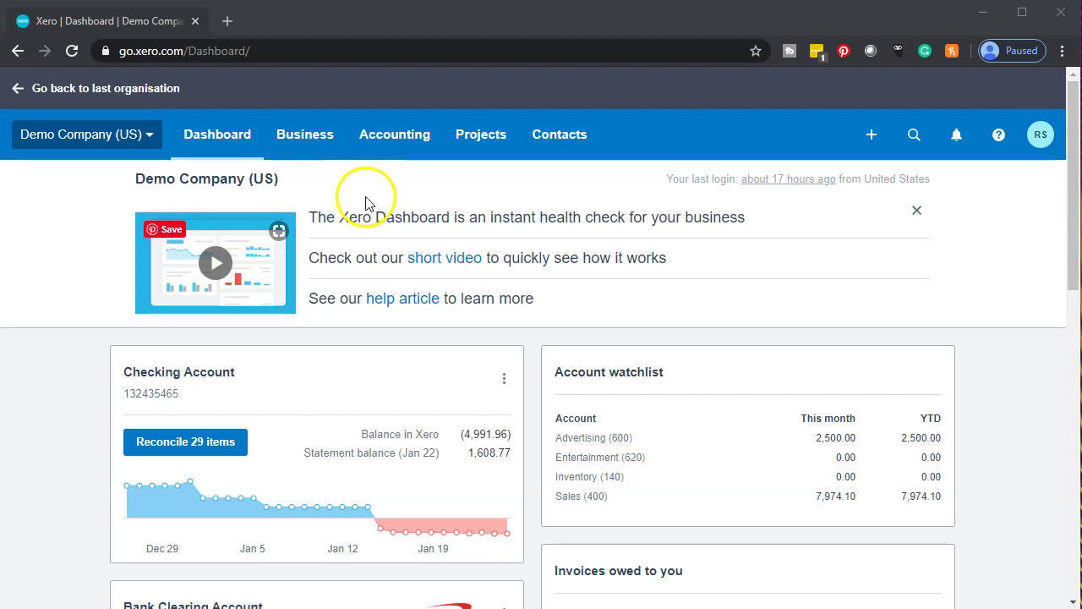
Open the Balance Sheet report for the demo company and duplicate its browser tab.
left_click(401, 148)
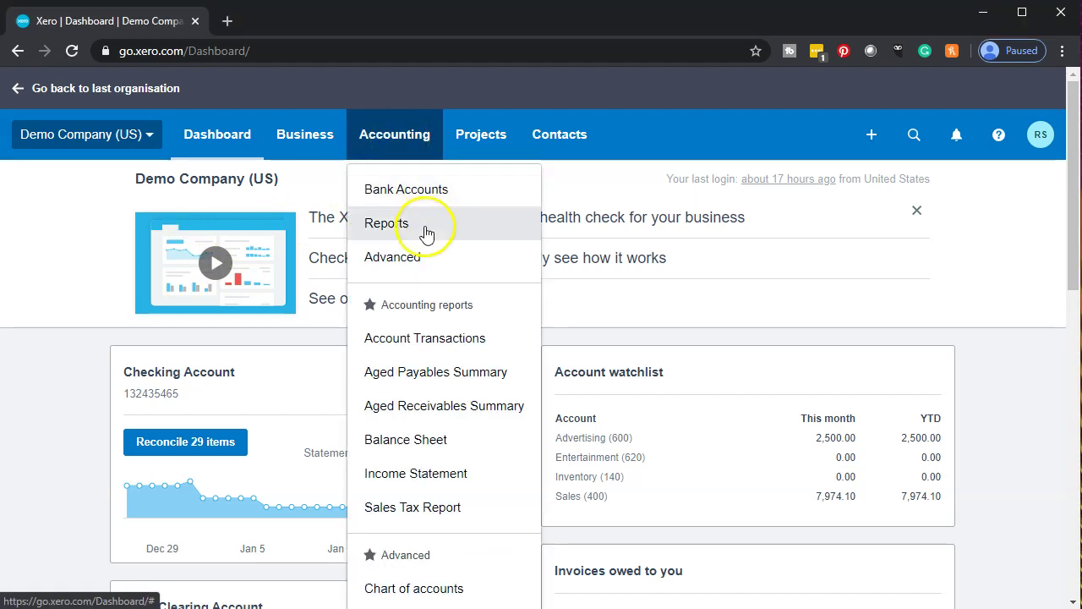
left_click(443, 439)
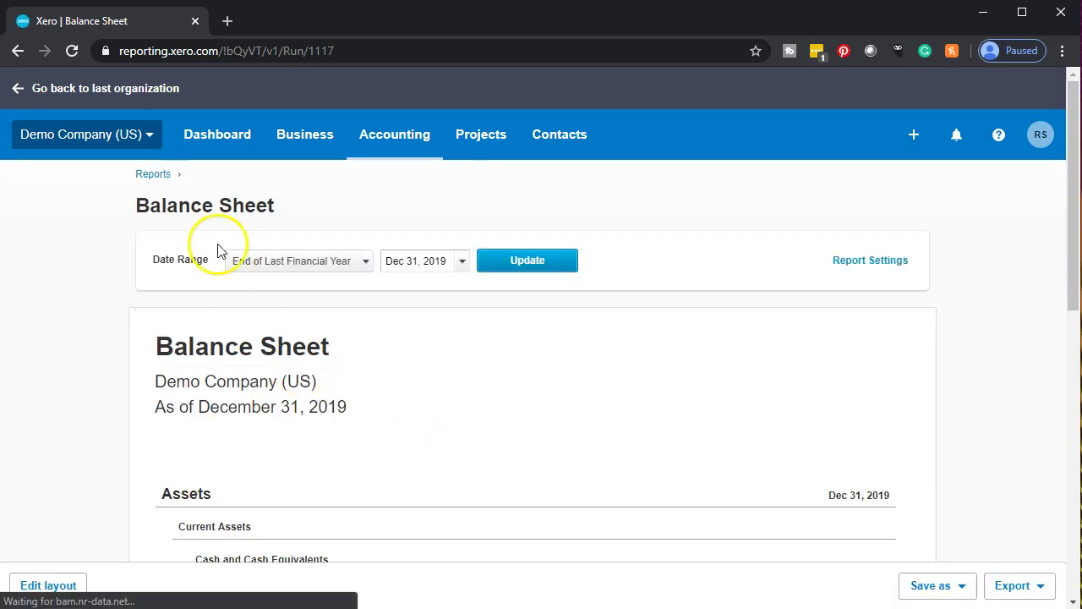
right_click(133, 20)
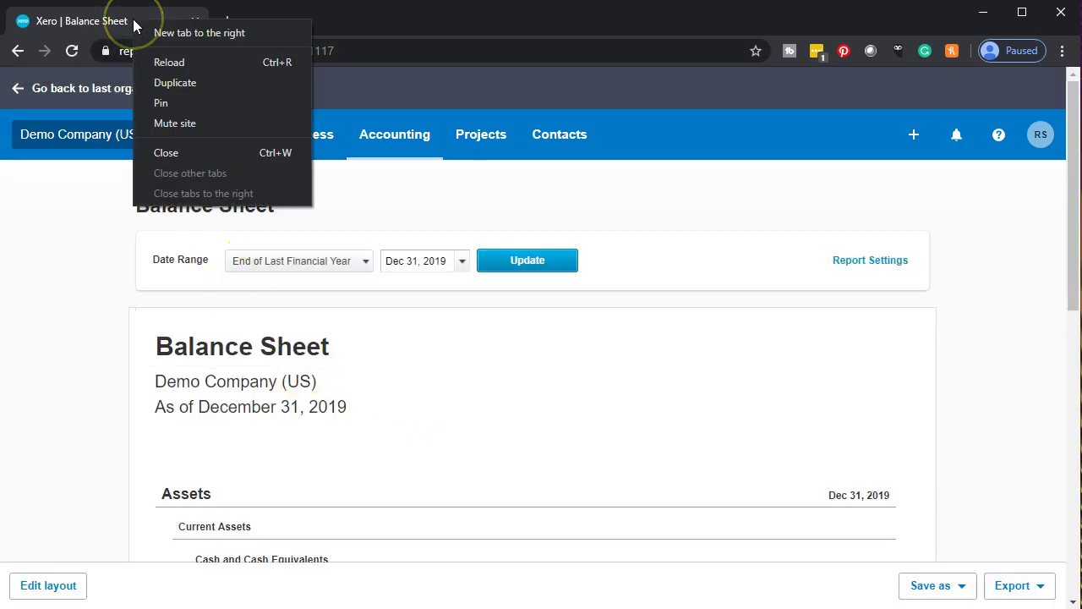
left_click(159, 81)
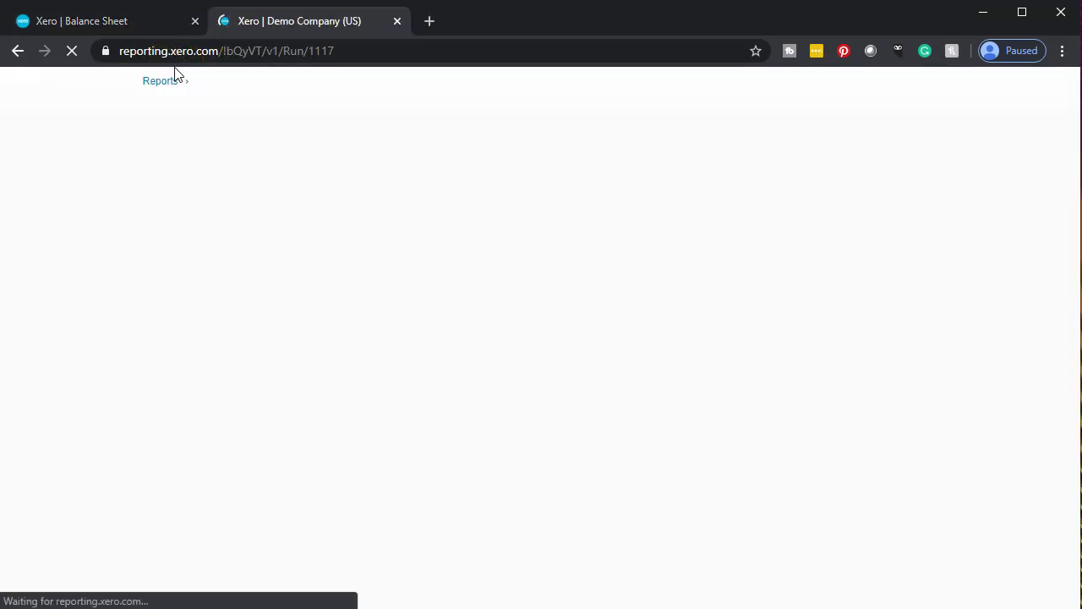
Open the Income Statement report in the original browser tab and duplicate that tab.
left_click(131, 23)
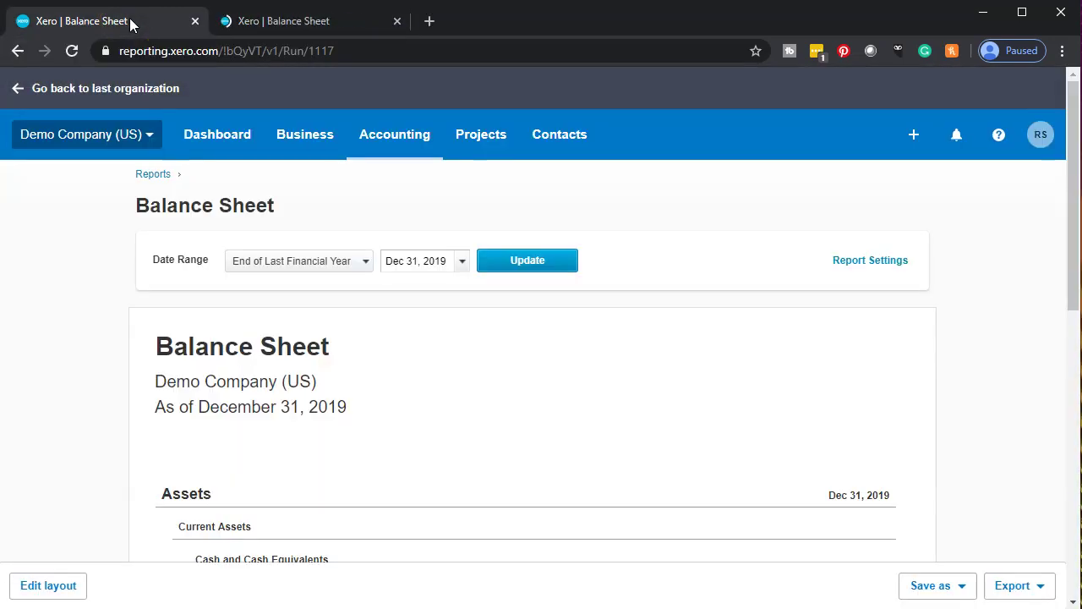
left_click(382, 137)
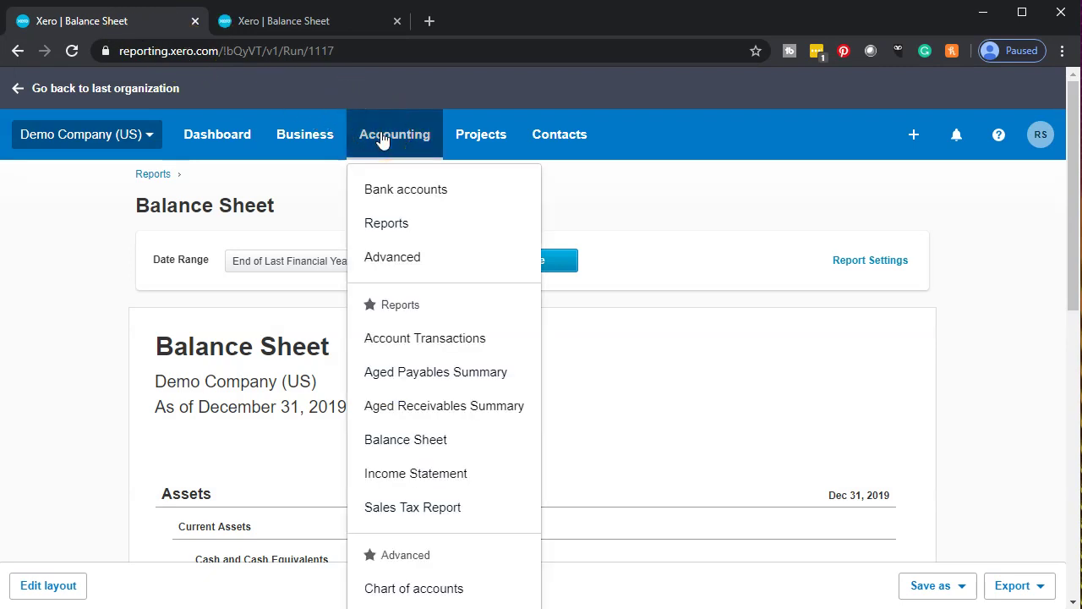
left_click(386, 160)
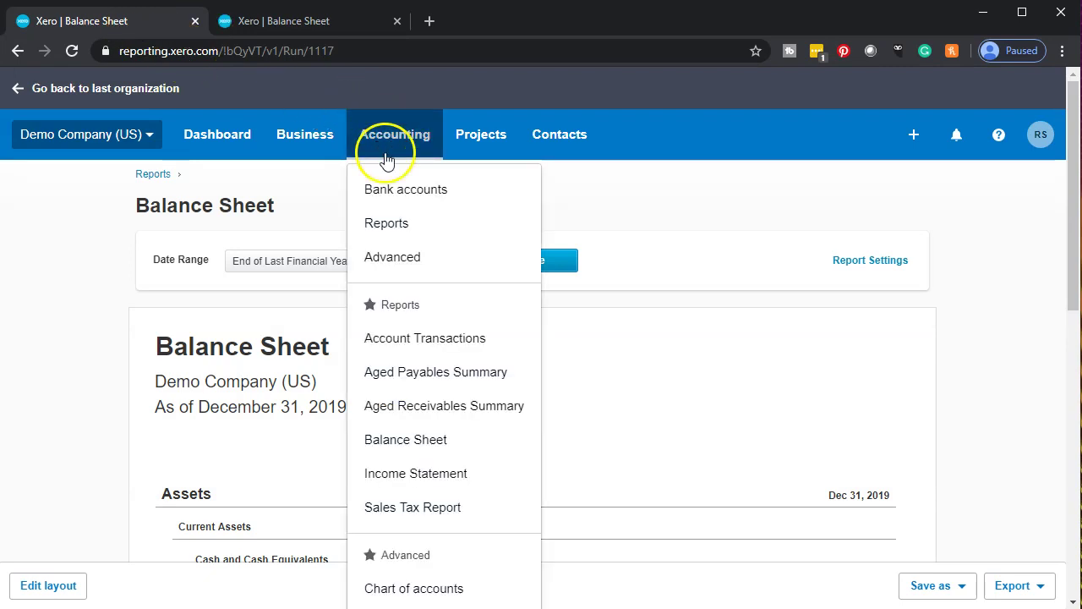
left_click(433, 479)
left_click(433, 470)
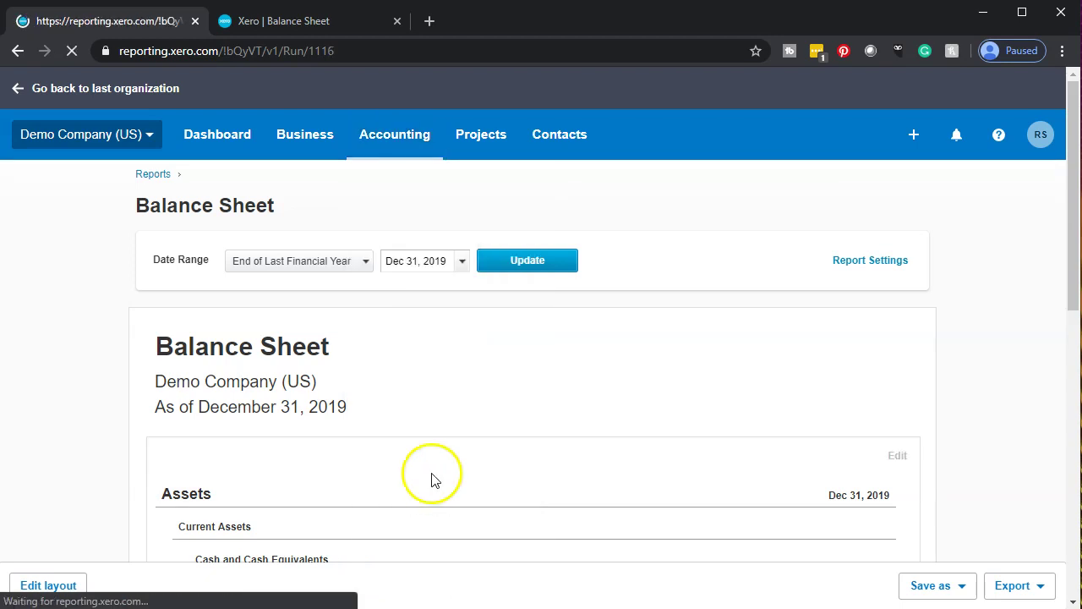
right_click(136, 19)
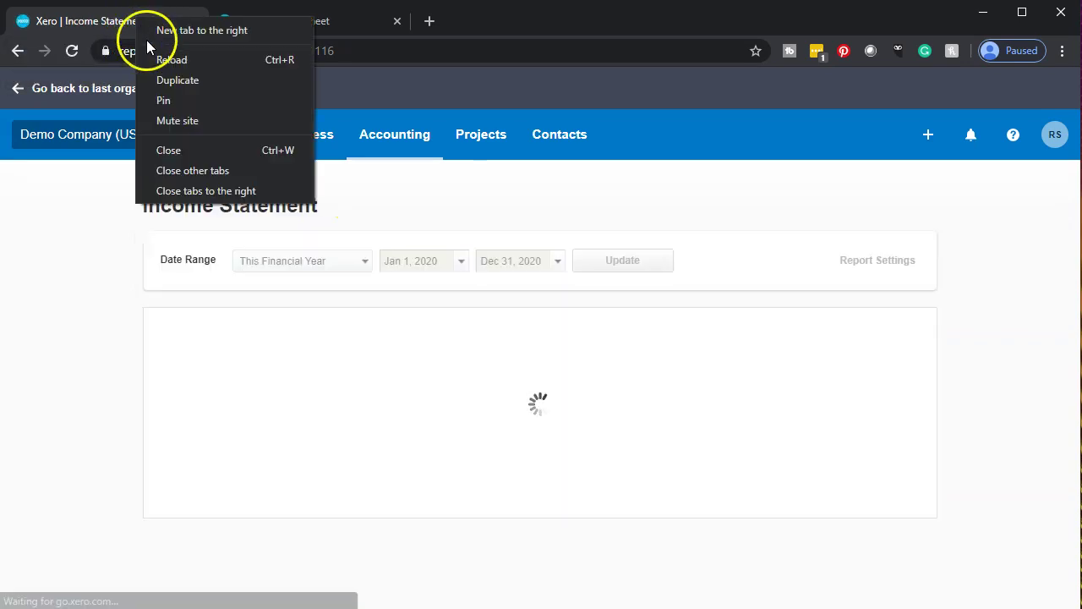
left_click(175, 85)
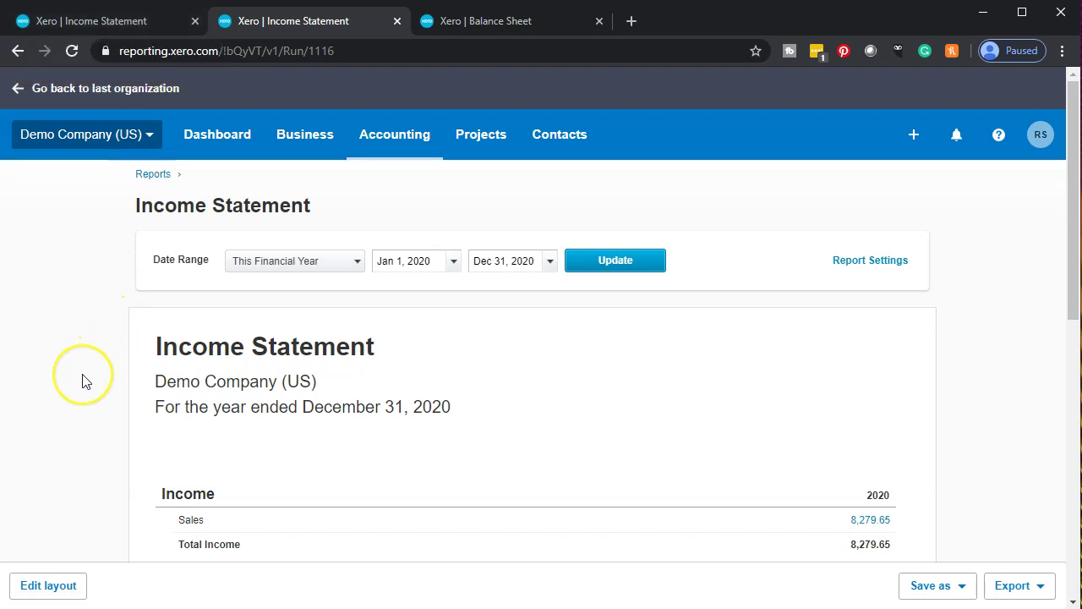
Set the Income Statement's date range to Last Financial Year and update the report.
left_click(357, 269)
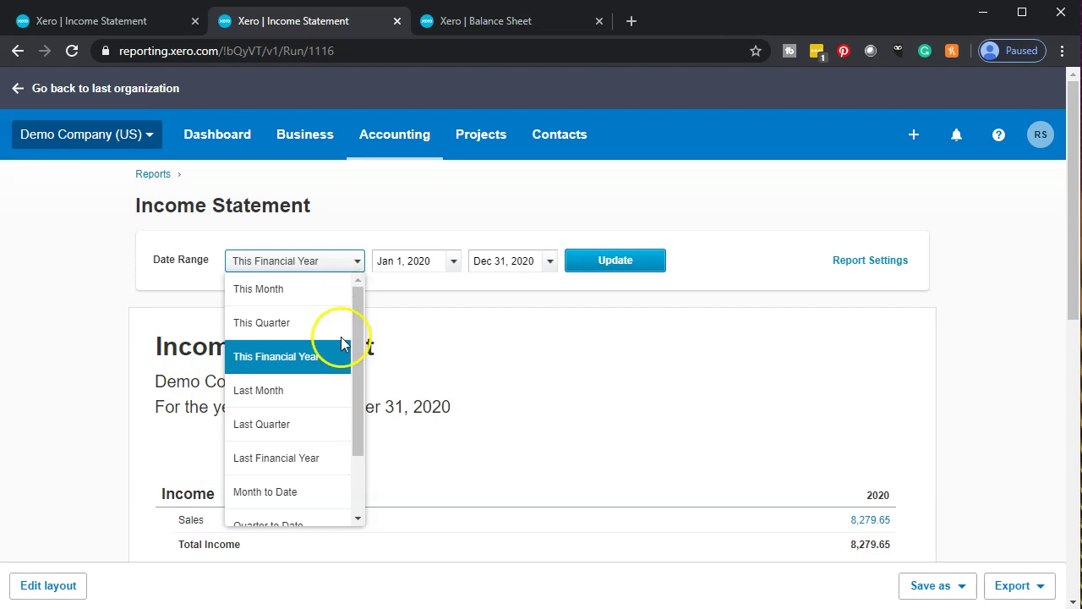
left_click(302, 462)
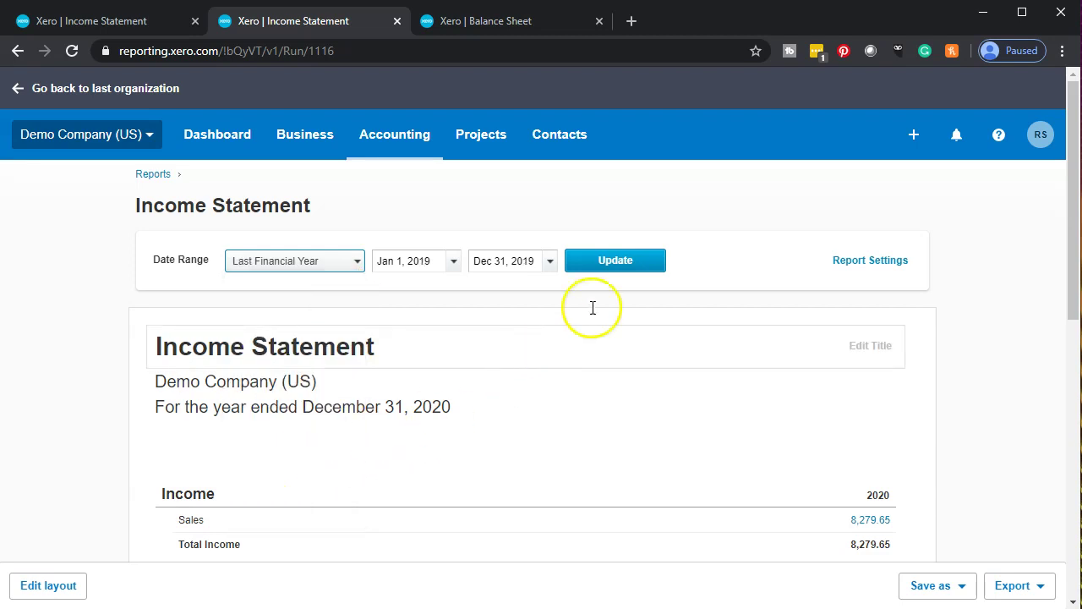
left_click(615, 262)
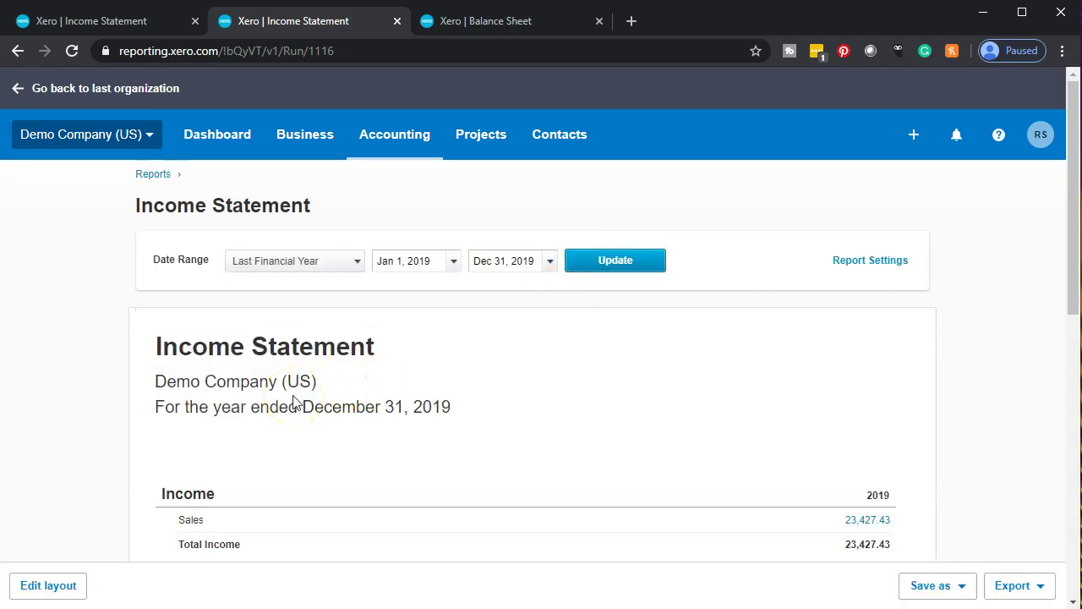
Examine the Income Statement's title, company name, period line and date range at an enlarged page size.
scroll(169, 435, "down", 1)
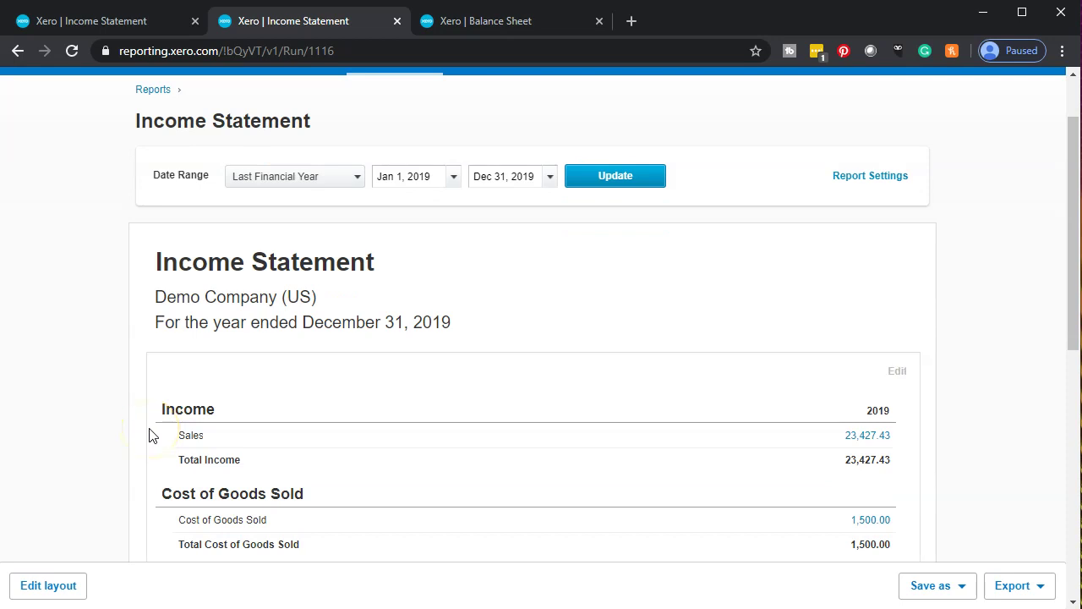
left_click(99, 435)
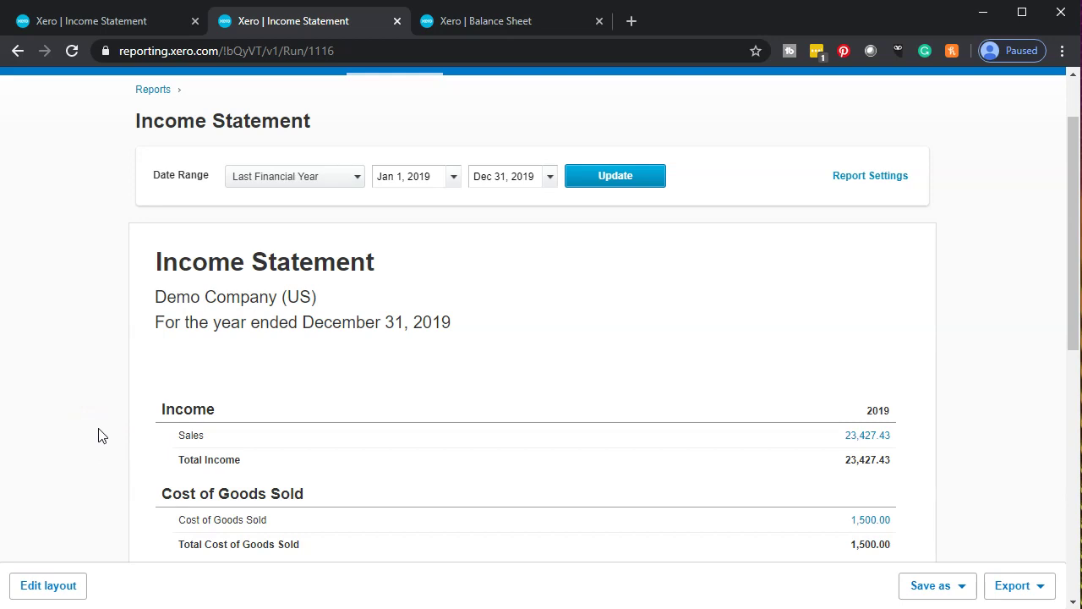
key("ctrl+plus")
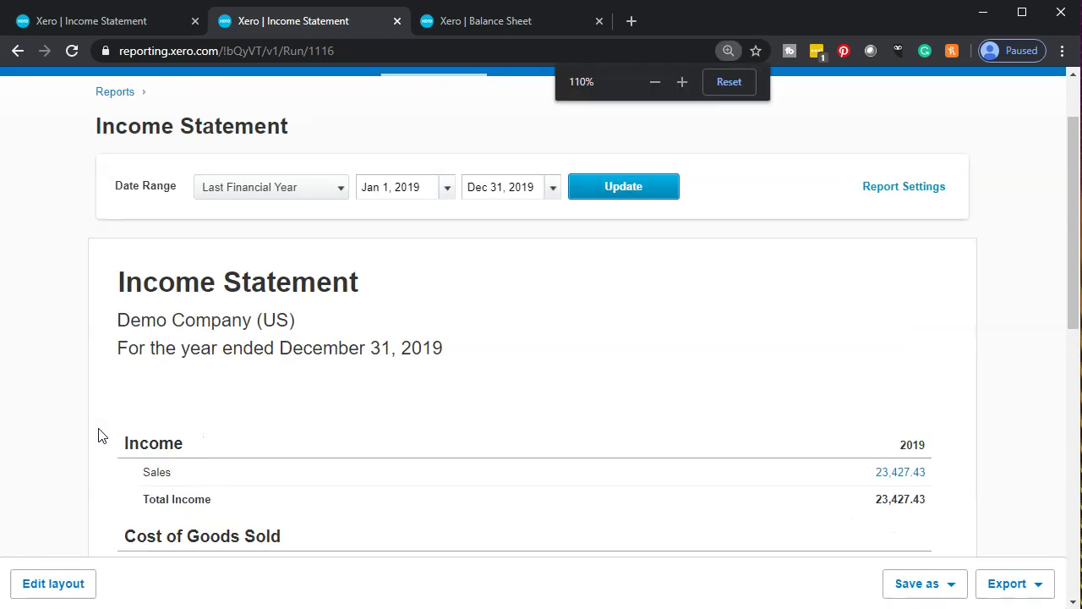
key("ctrl+plus")
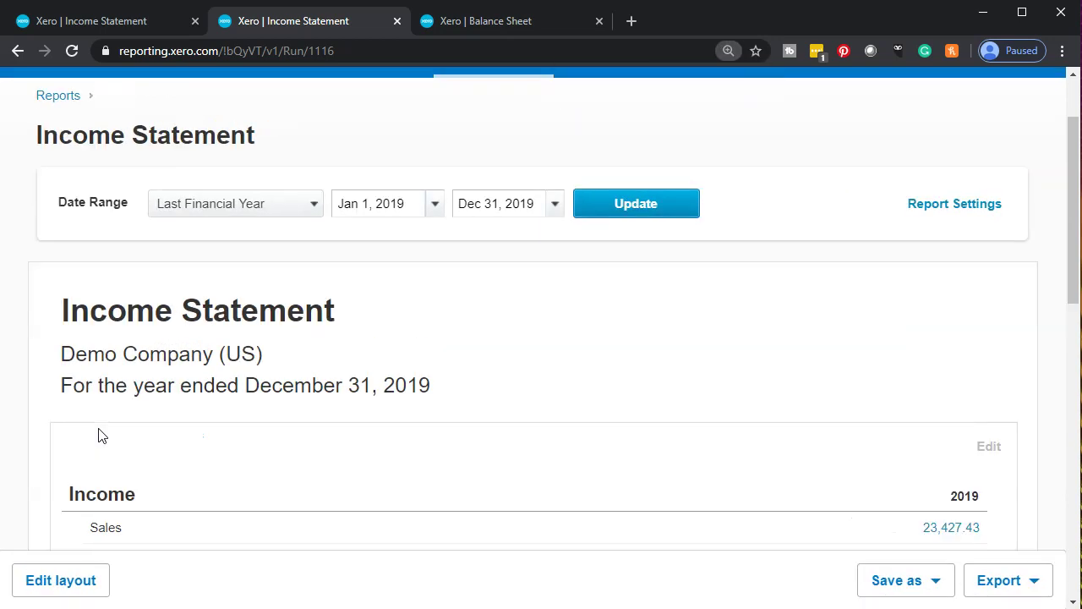
scroll(98, 435, "down", 1)
scroll(98, 435, "down", 1)
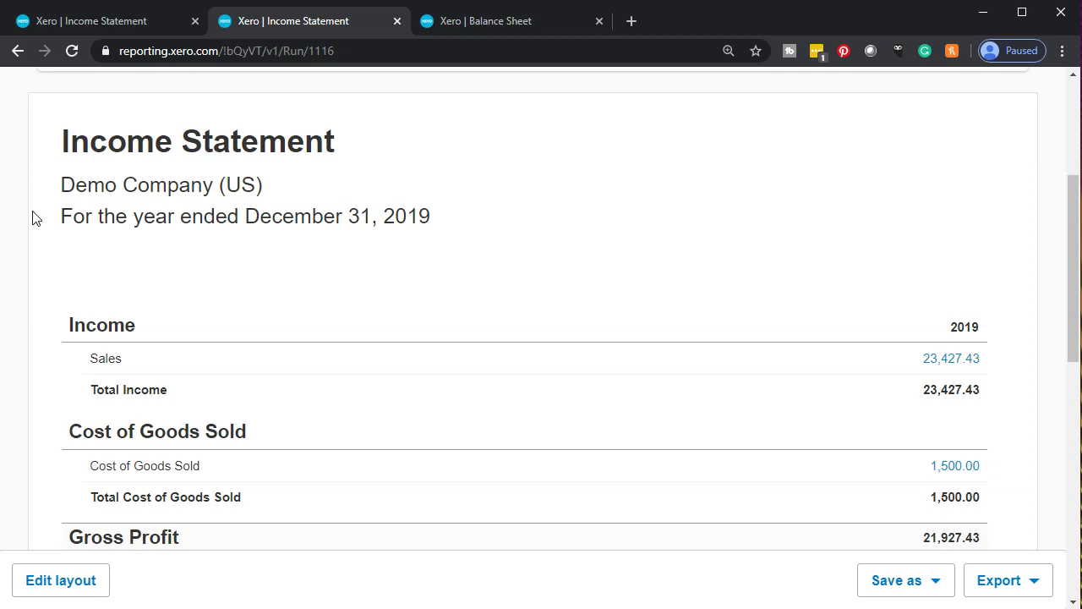
left_click(106, 142)
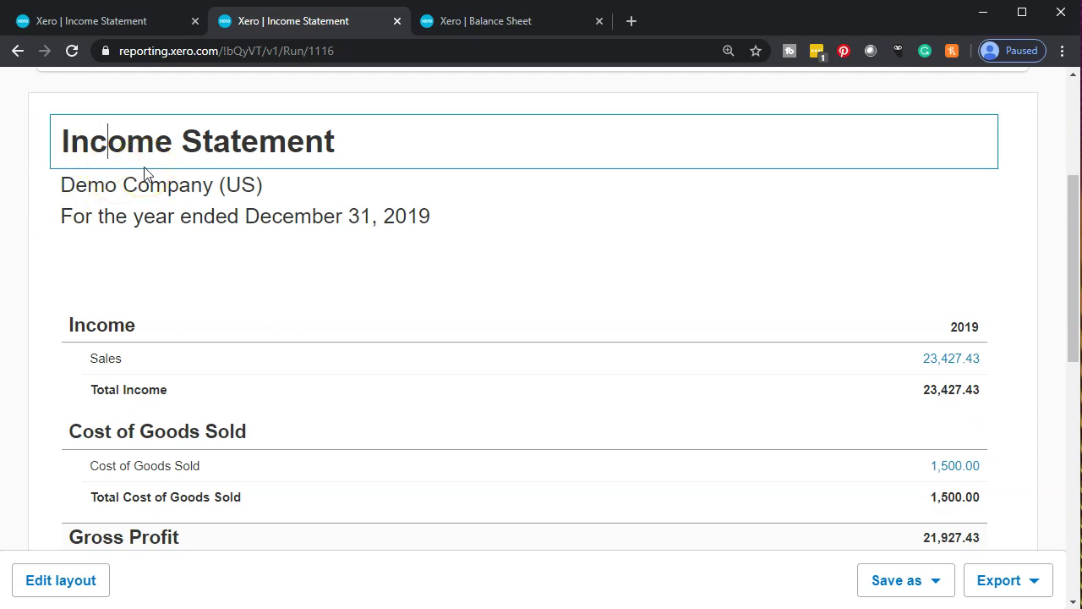
left_click(51, 231)
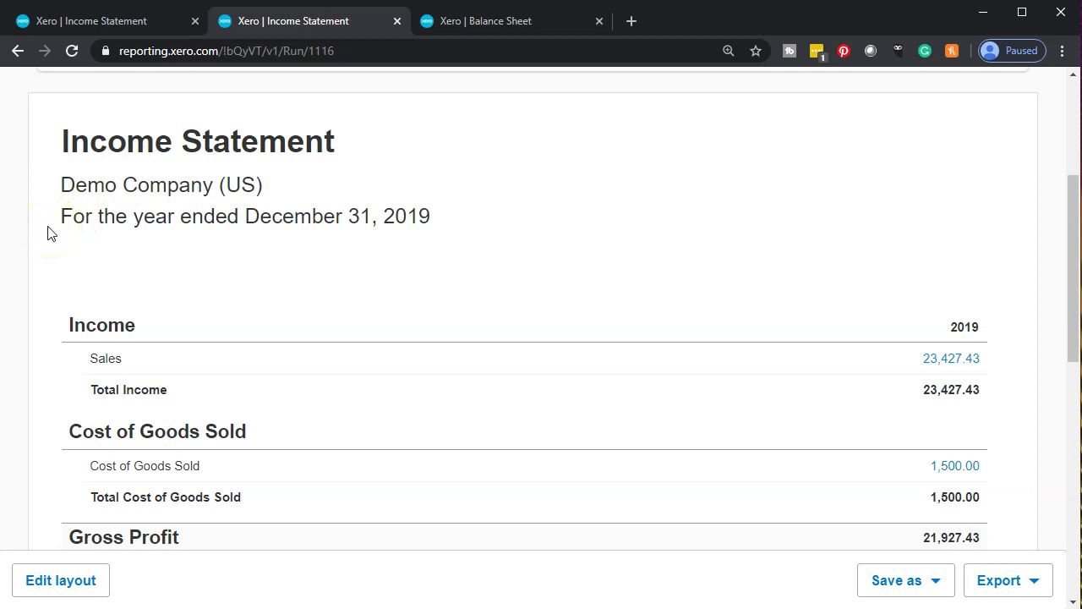
left_click(140, 266)
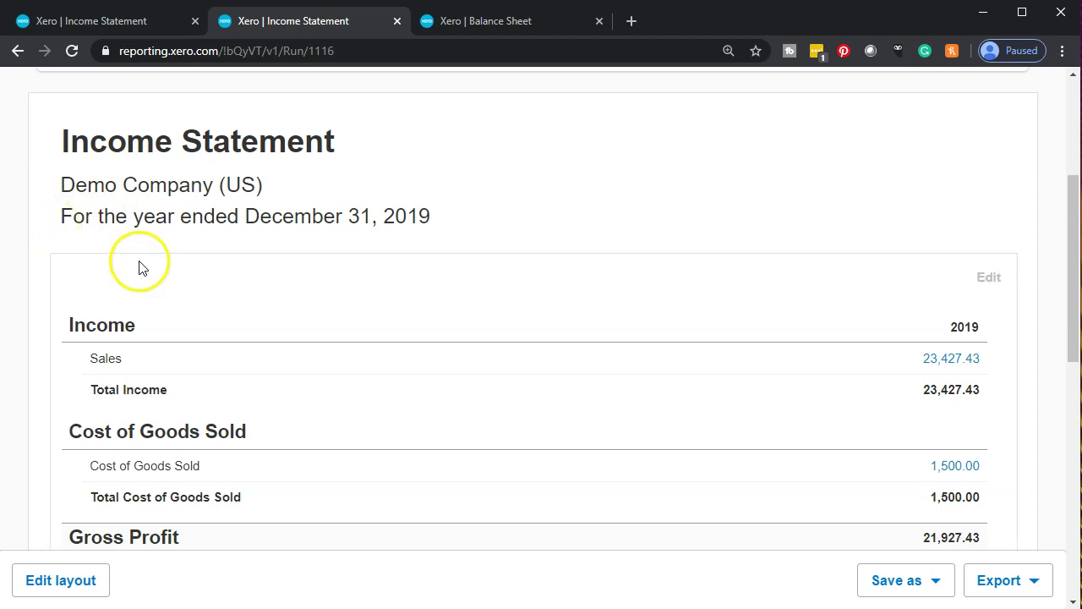
left_click(194, 237)
left_click(265, 249)
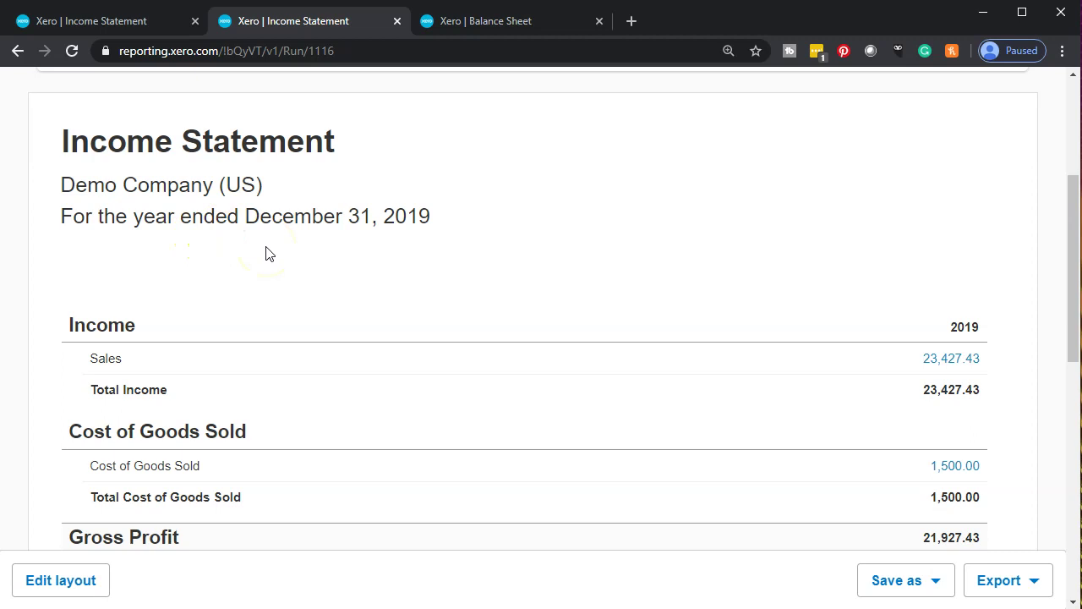
left_click(217, 254)
left_click(210, 254)
scroll(205, 254, "up", 2)
left_click(224, 208)
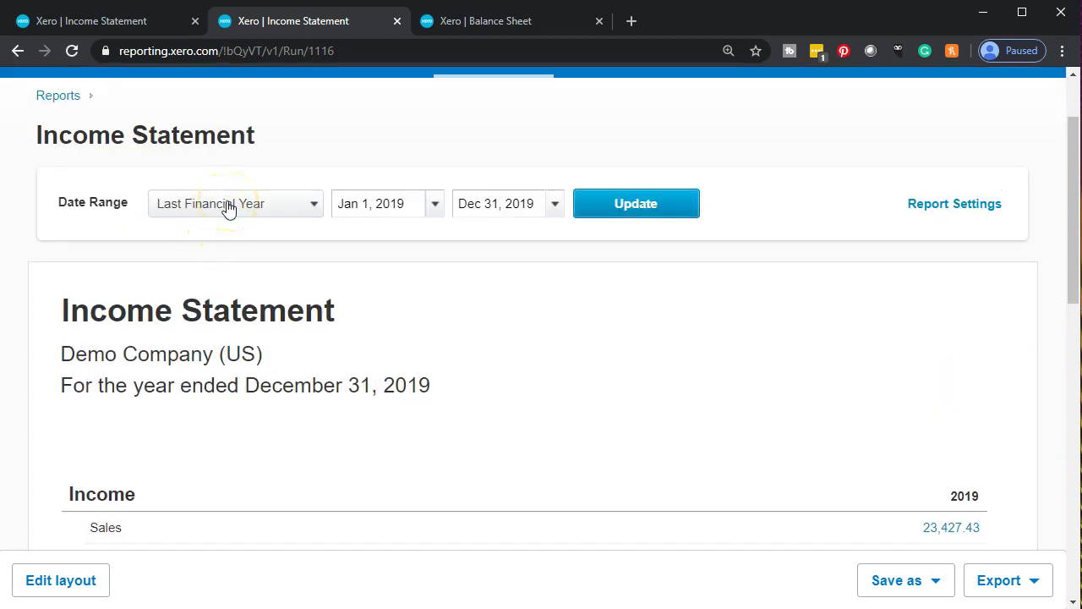
Compare the Balance Sheet's as-of date with the period covered by the Income Statement.
left_click(462, 21)
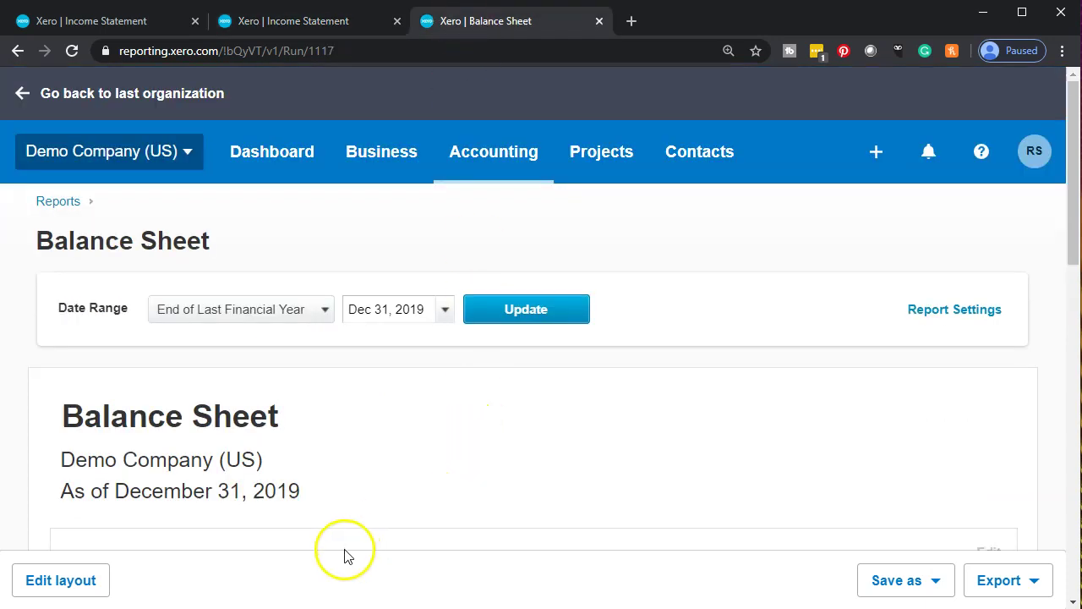
scroll(123, 476, "down", 1)
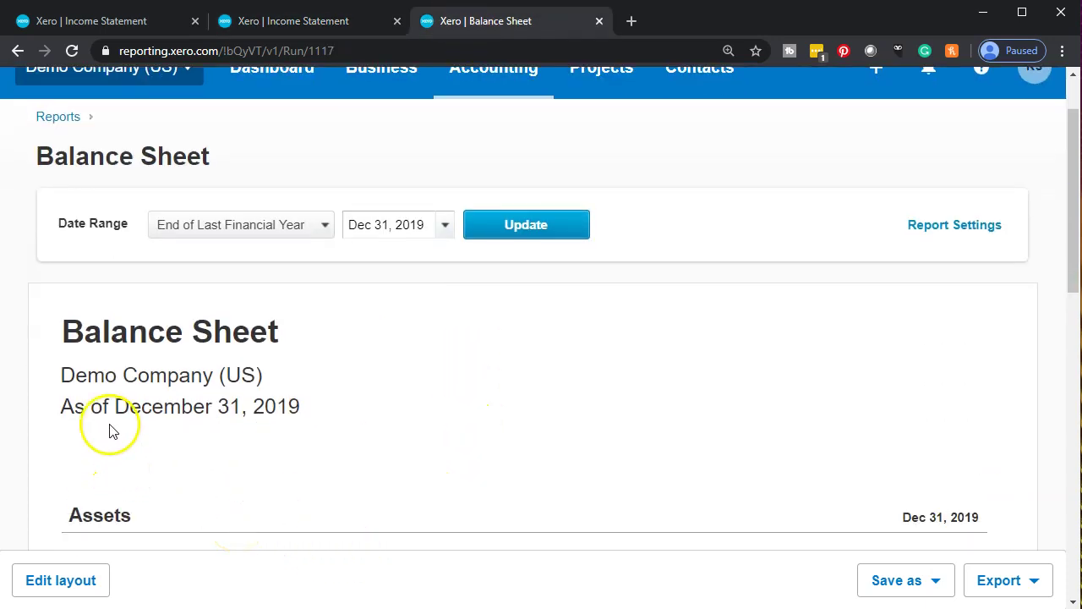
left_click(287, 12)
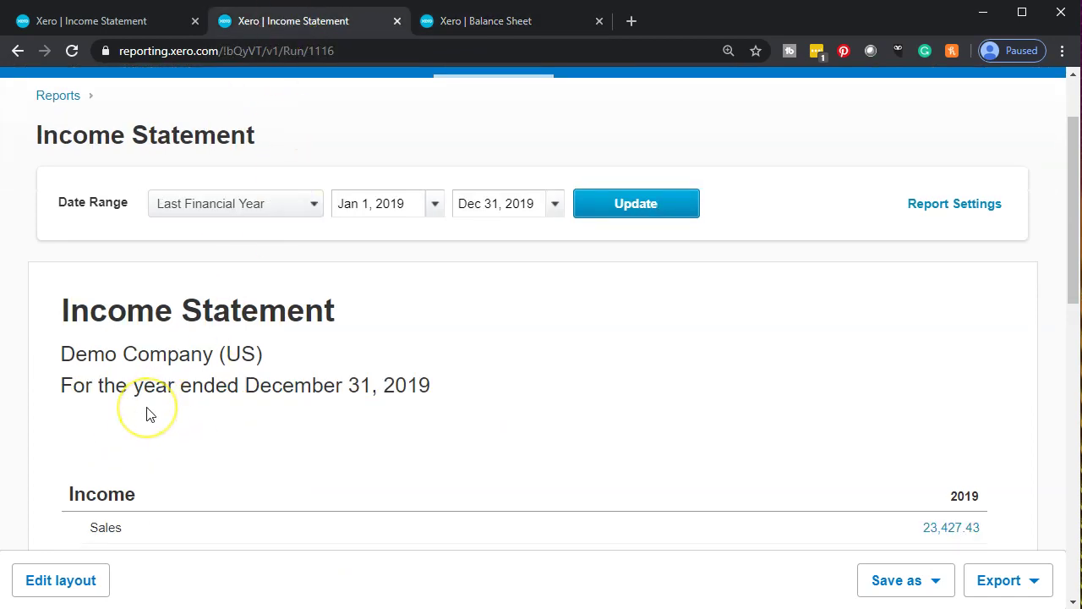
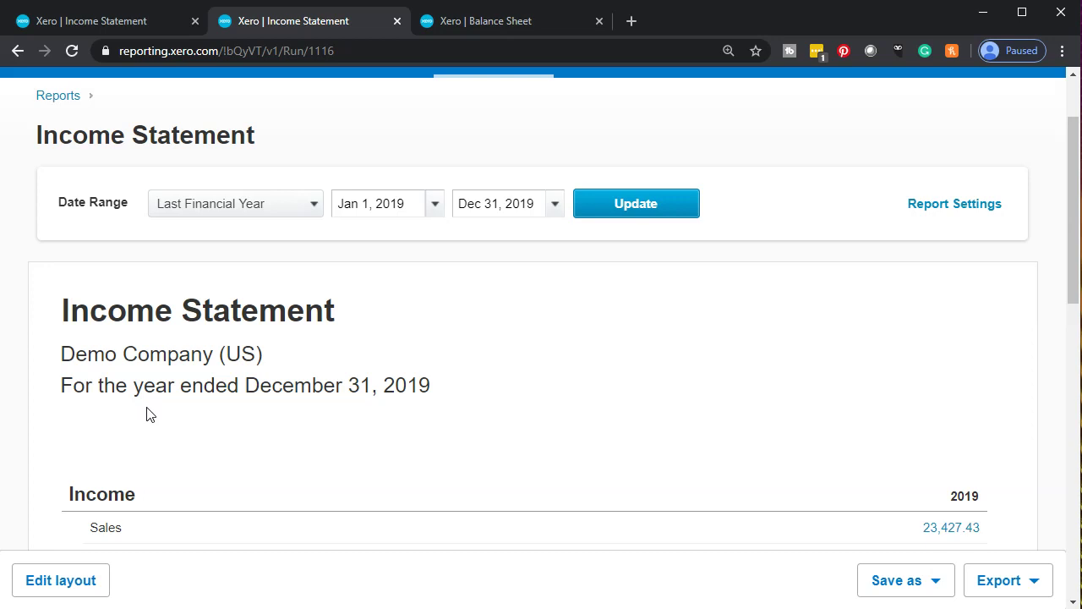
left_click(460, 28)
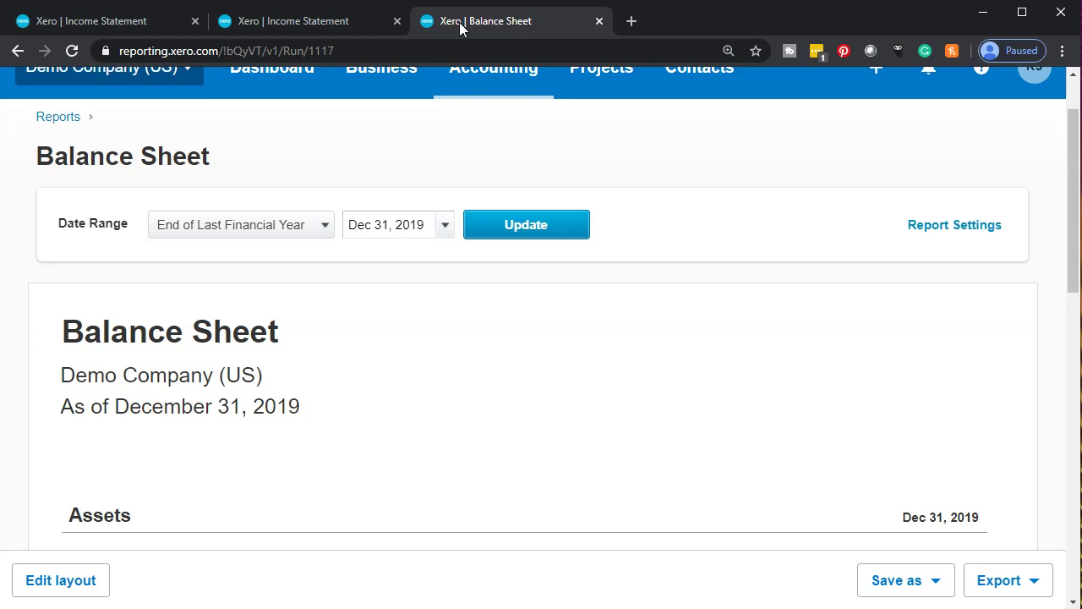
left_click(351, 30)
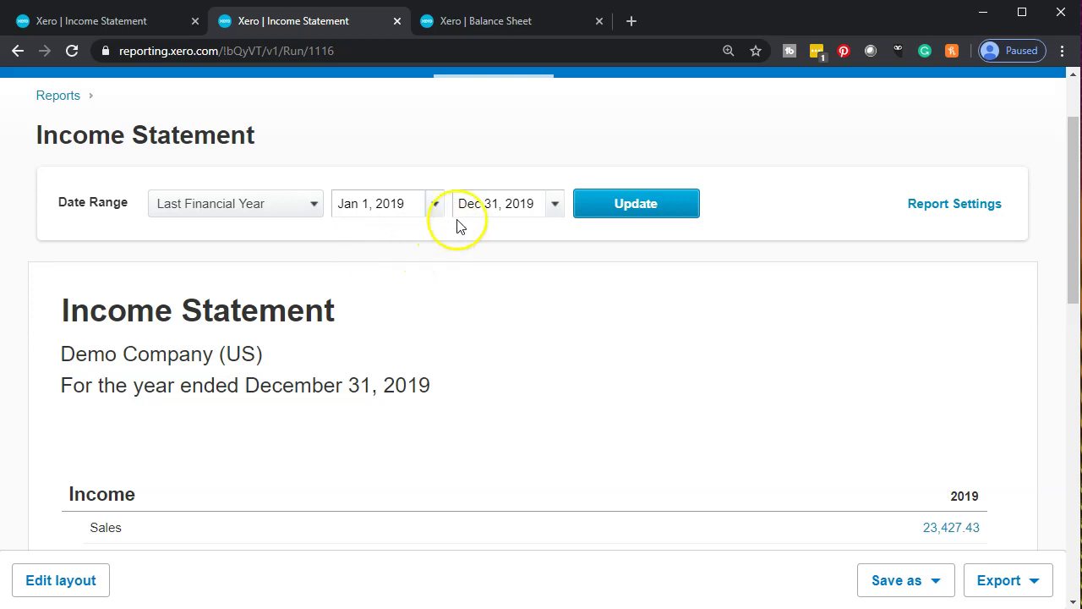
left_click(500, 23)
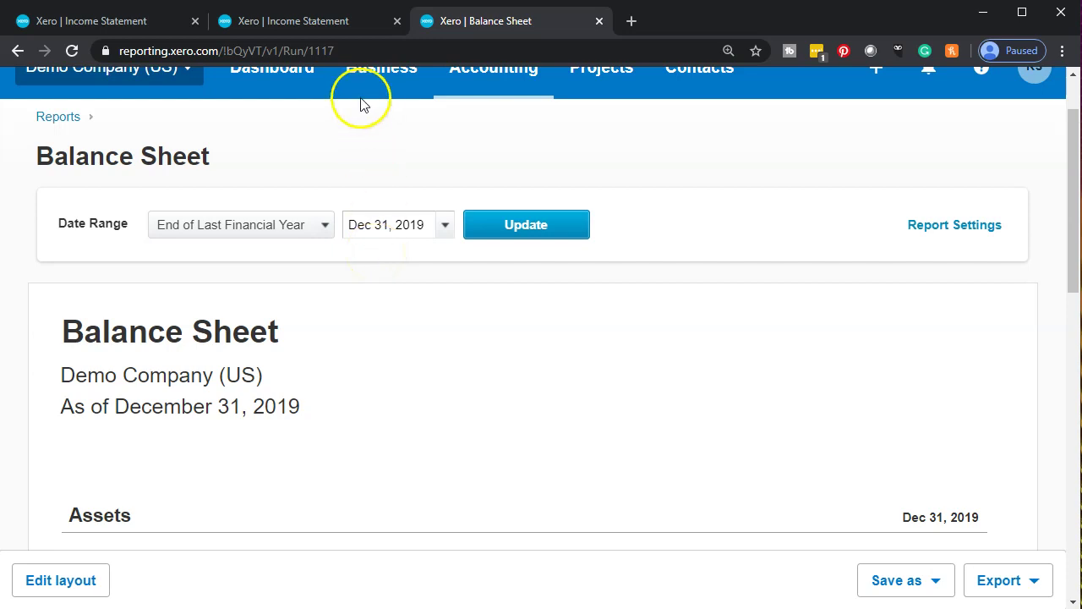
left_click(327, 29)
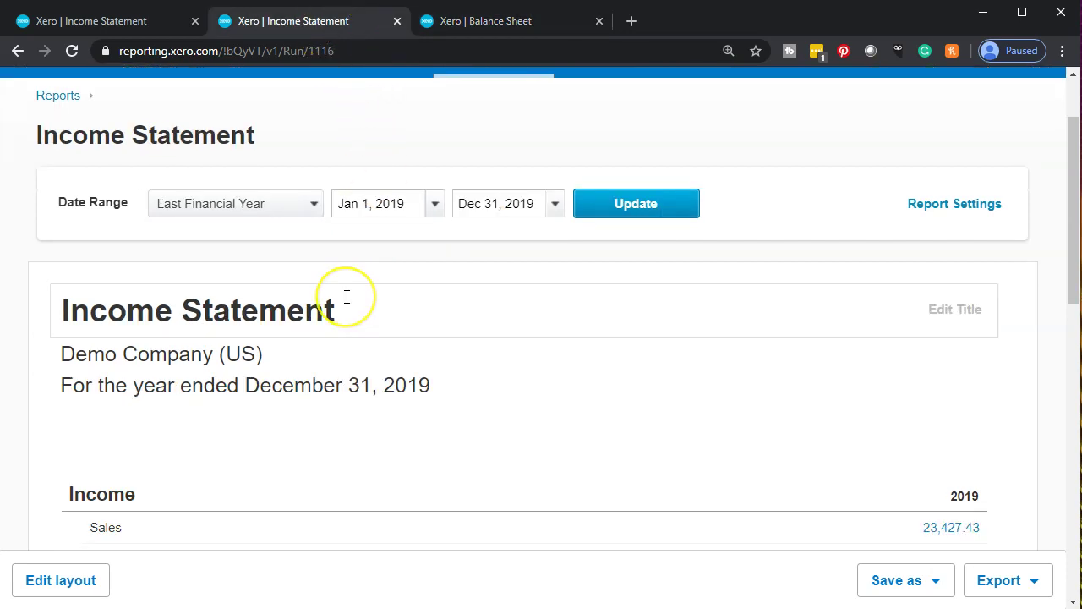
Examine the 2019 Income Statement from Income, Cost of Goods Sold and Gross Profit through Operating Expenses to Net Income.
scroll(347, 296, "down", 2)
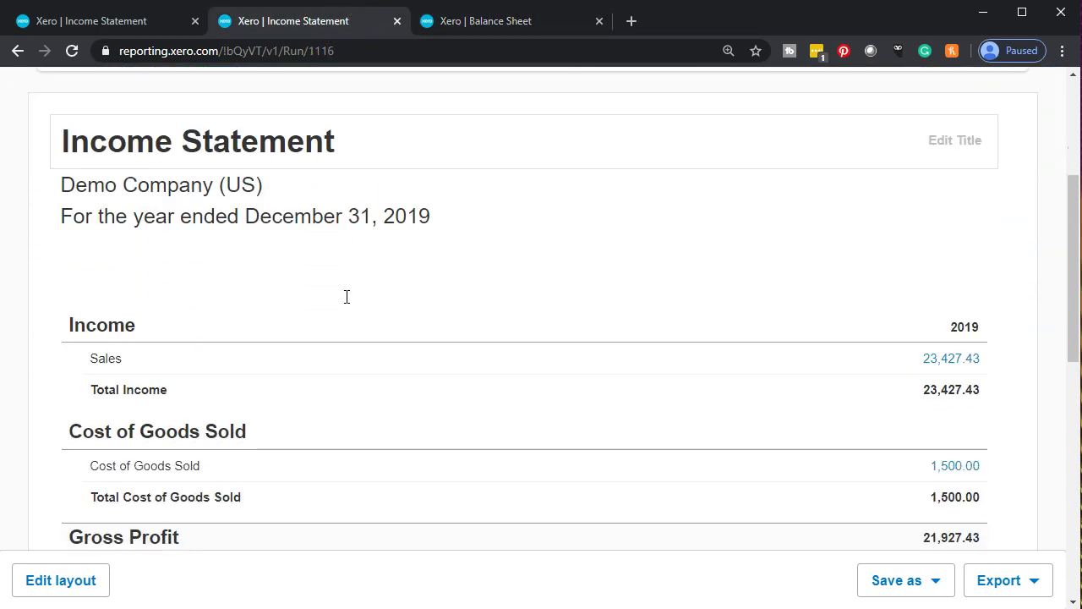
scroll(346, 296, "down", 1)
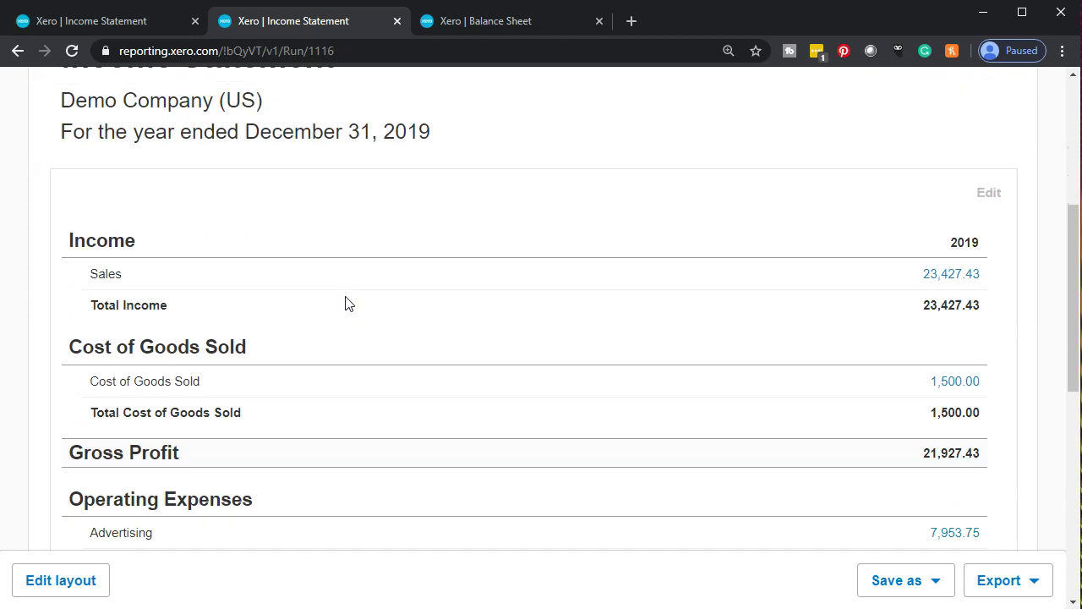
left_click(149, 330)
scroll(77, 277, "down", 1)
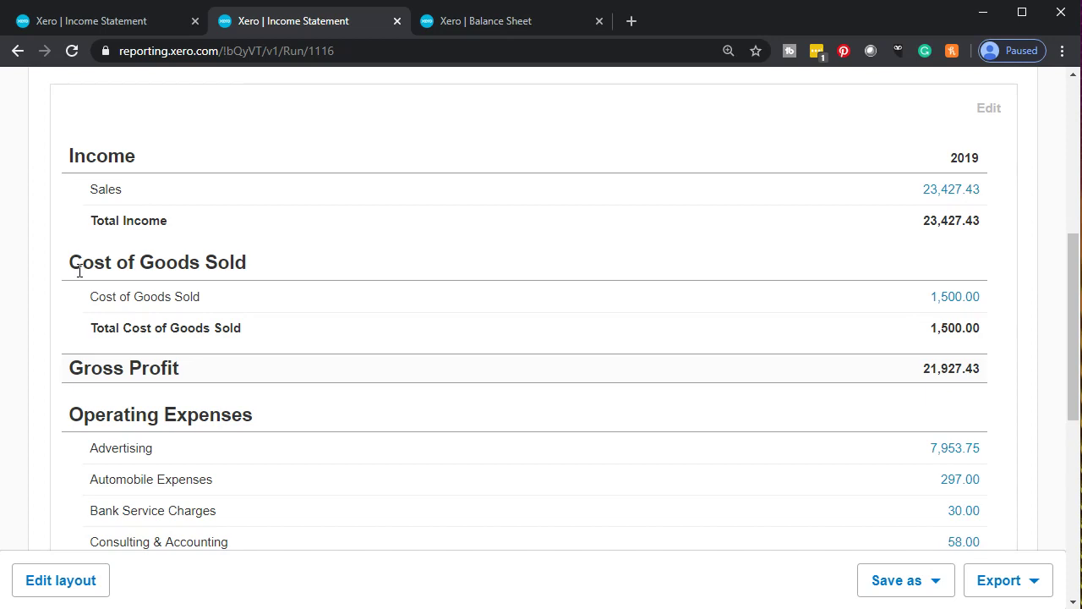
scroll(78, 270, "down", 1)
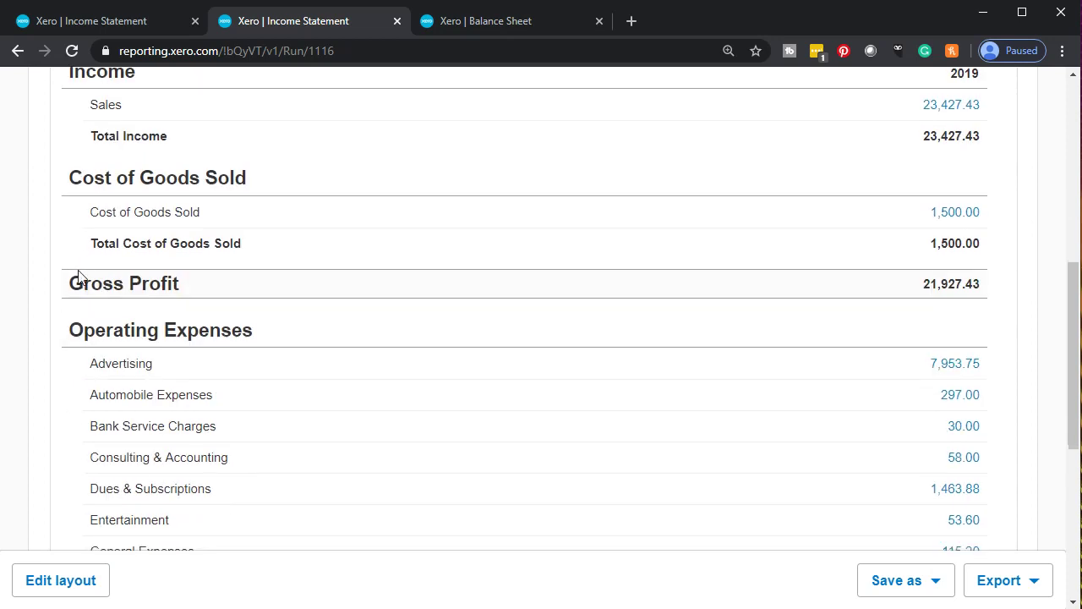
scroll(78, 276, "up", 1)
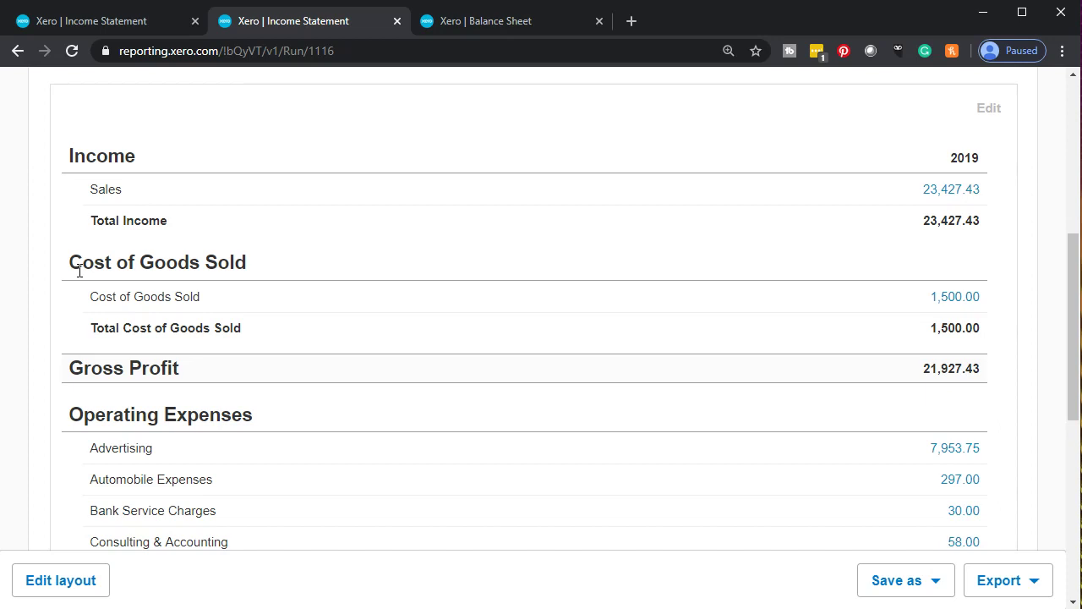
left_click(53, 299)
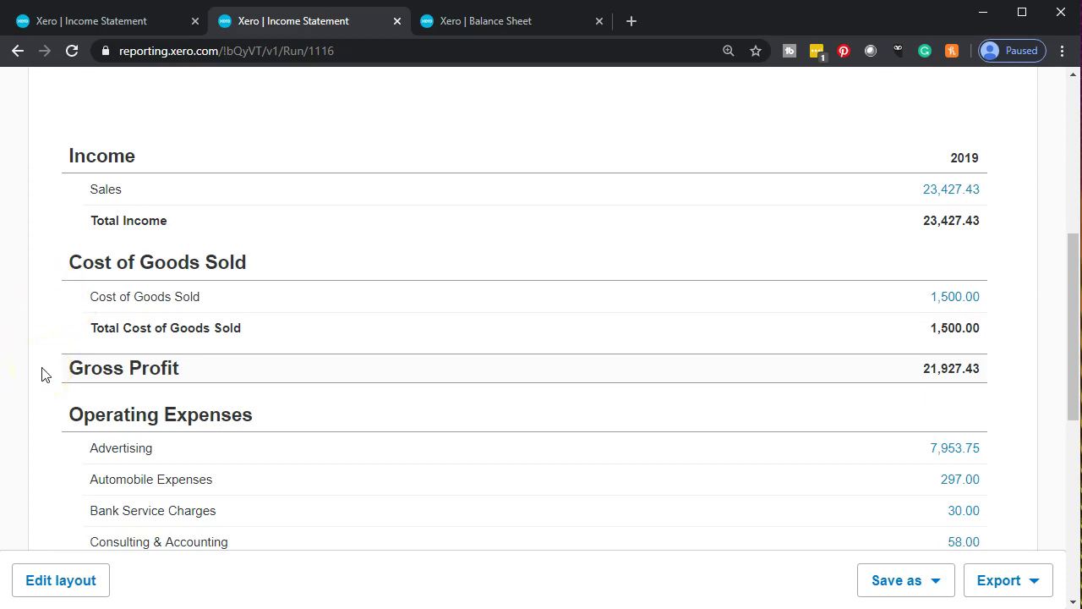
scroll(46, 399, "down", 3)
scroll(47, 402, "down", 3)
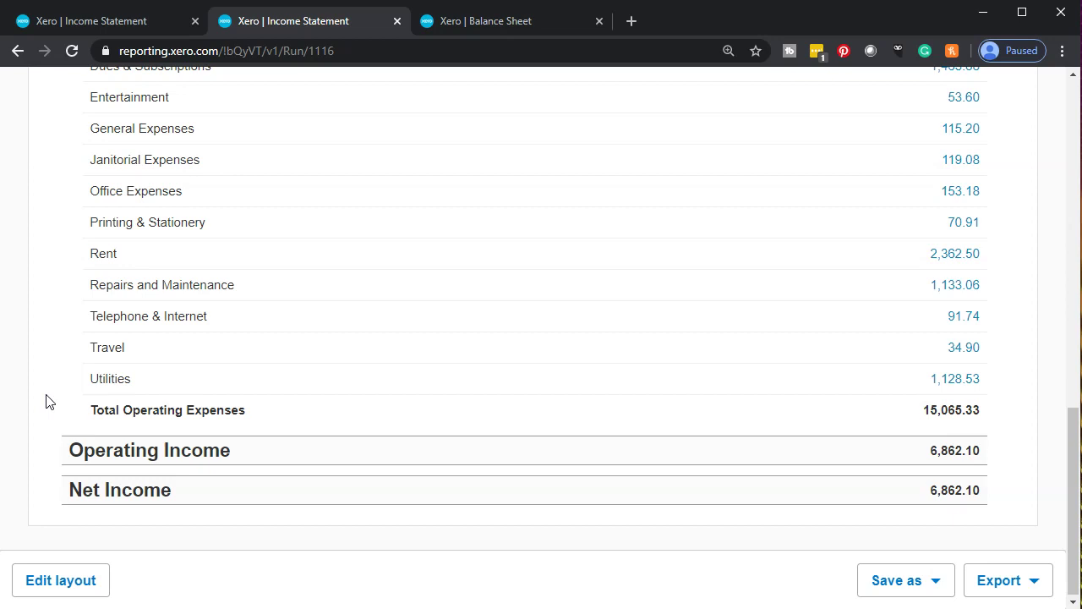
Open the demo company's Chart of accounts in the first browser tab, replacing the Income Statement for this financial year.
left_click(87, 23)
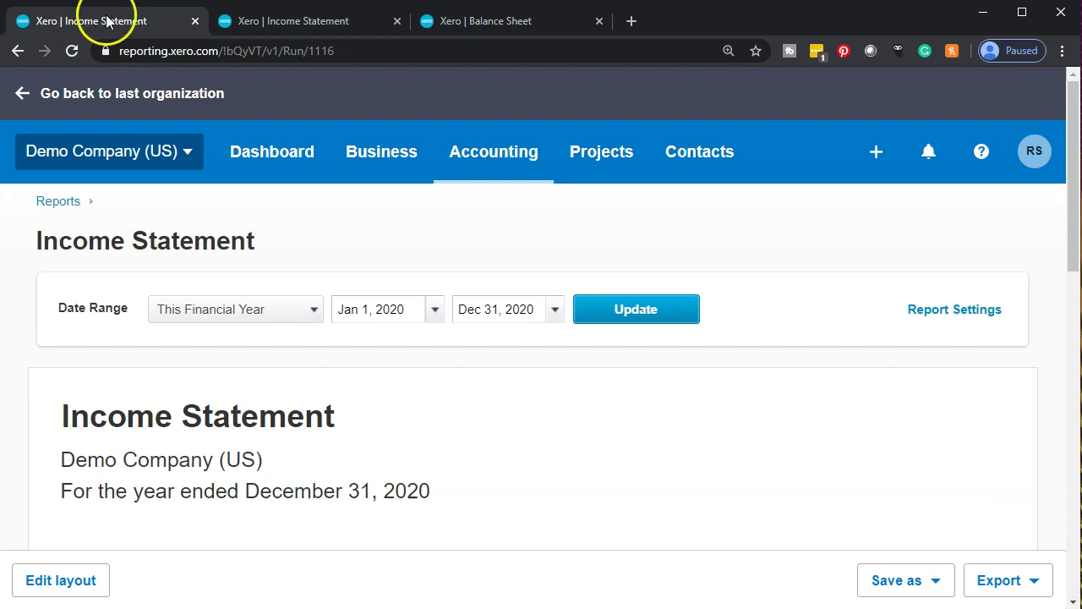
left_click(470, 158)
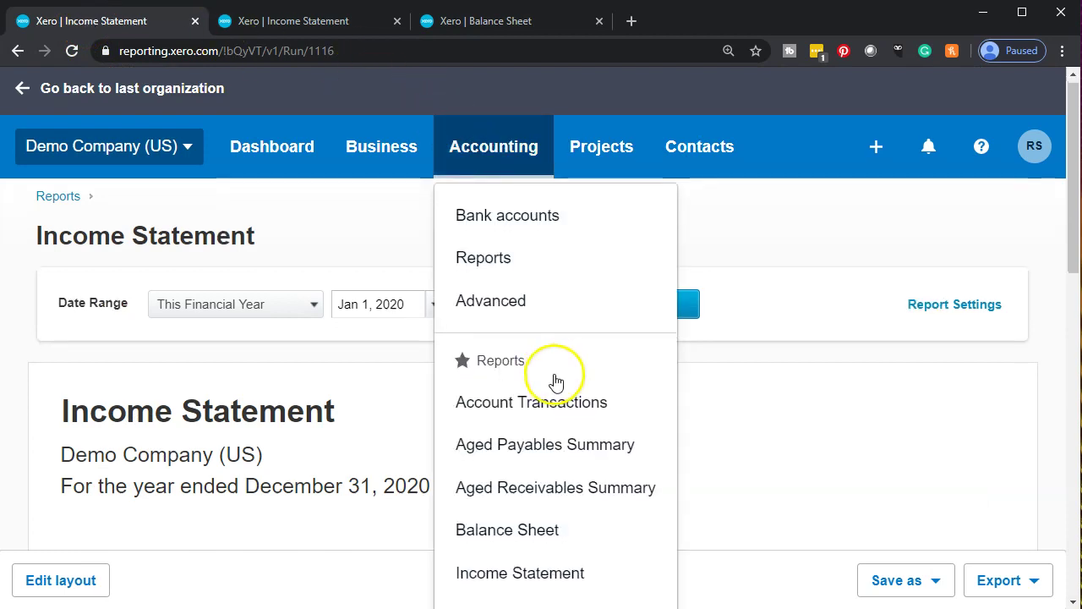
scroll(554, 380, "down", 3)
scroll(553, 385, "down", 2)
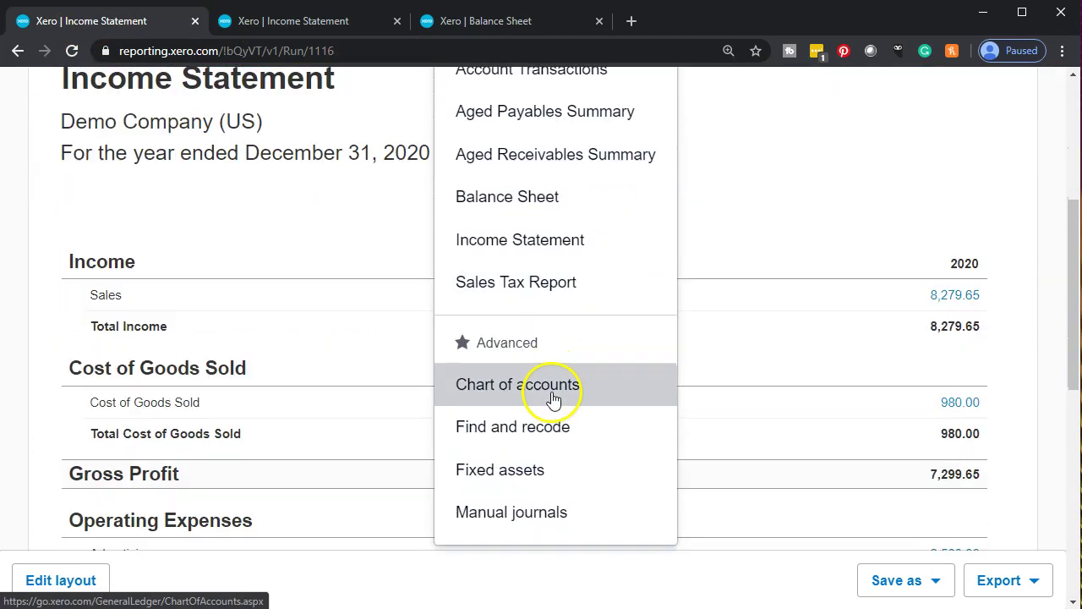
left_click(554, 397)
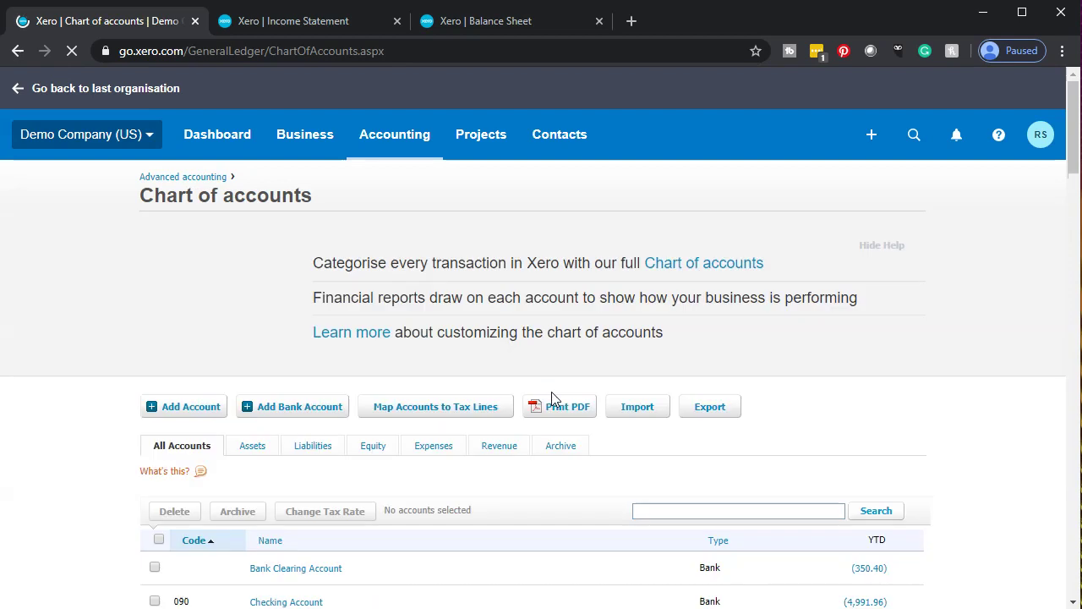
Enlarge the Chart of accounts page to 125% while viewing the asset and liability accounts.
scroll(539, 412, "down", 3)
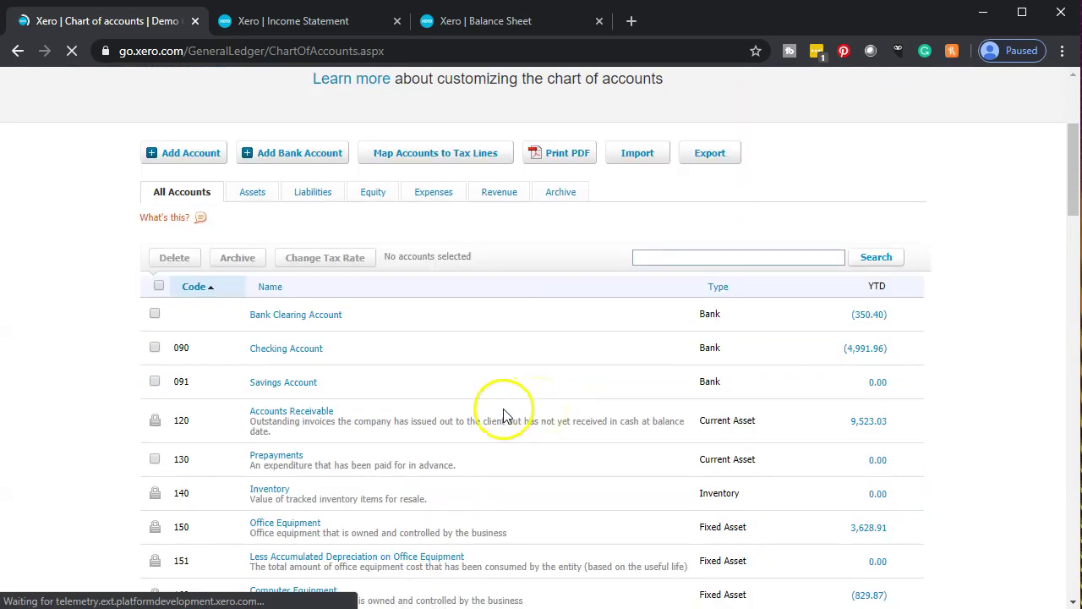
scroll(504, 413, "down", 4)
key("ctrl+plus")
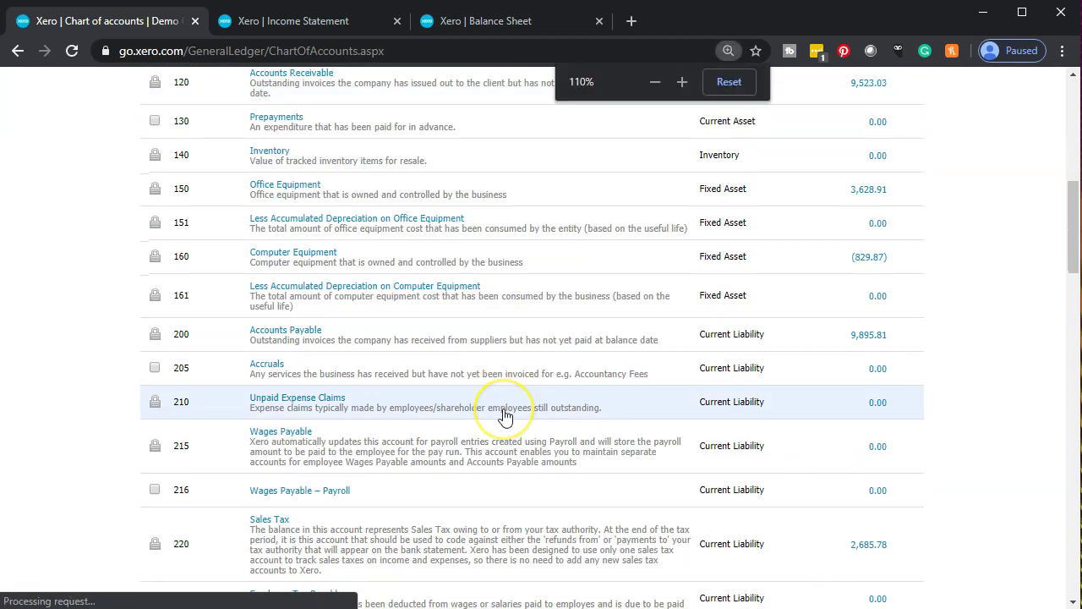
key("ctrl+plus")
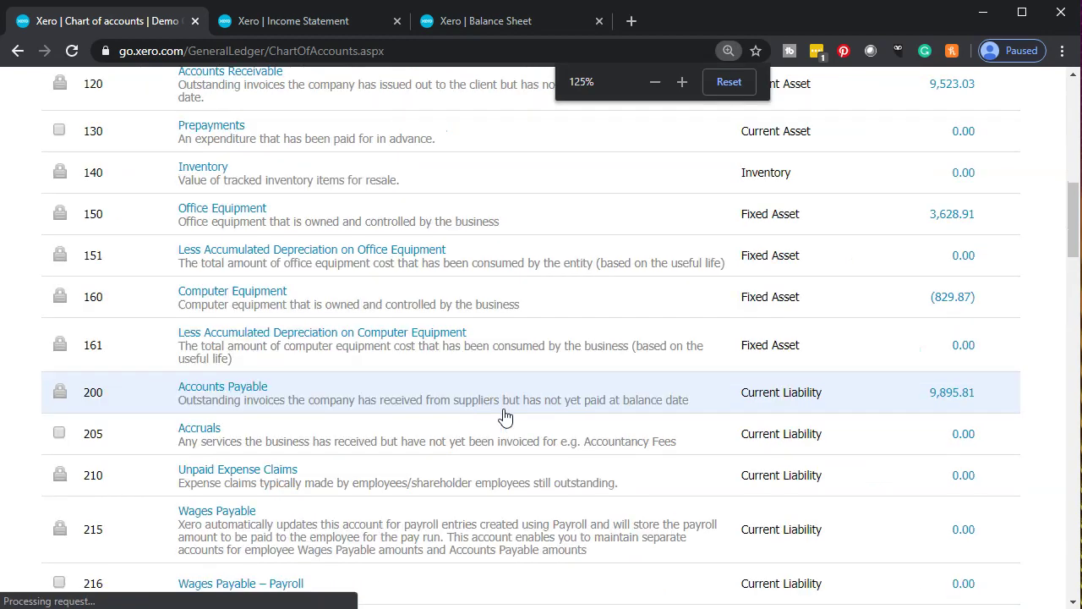
Look through the account types in the Chart of accounts, from the bank and asset accounts to the end of the list.
scroll(502, 418, "up", 4)
scroll(503, 401, "down", 5)
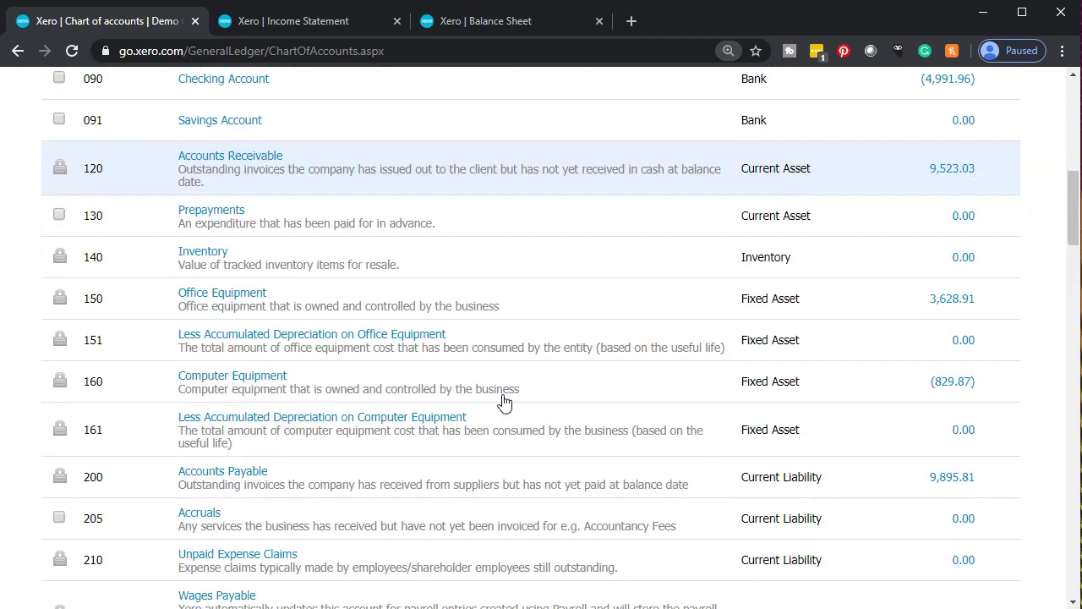
scroll(800, 399, "down", 10)
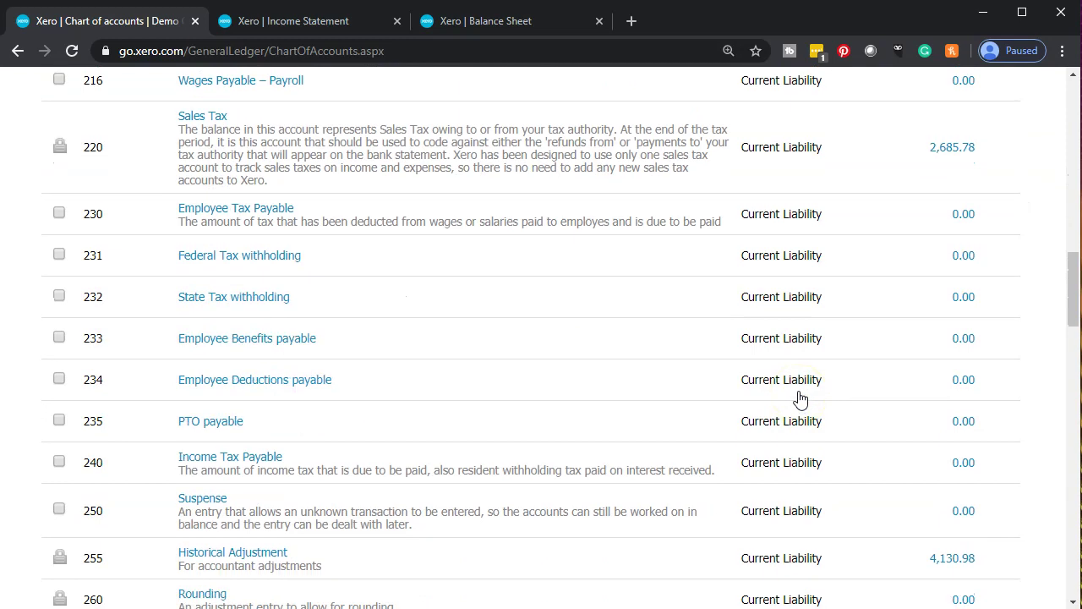
scroll(799, 399, "down", 8)
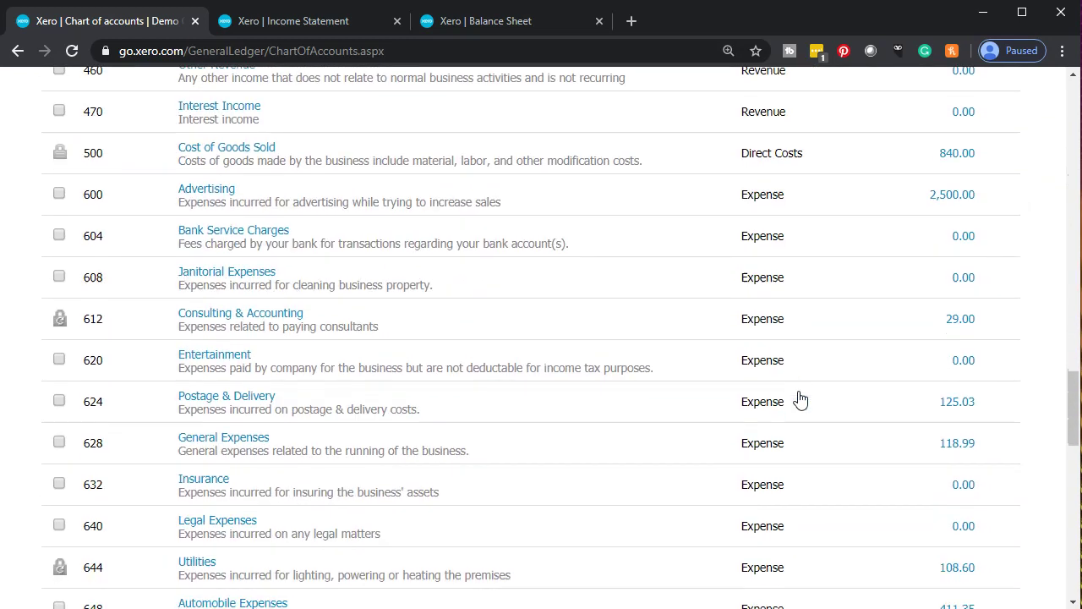
scroll(800, 399, "down", 8)
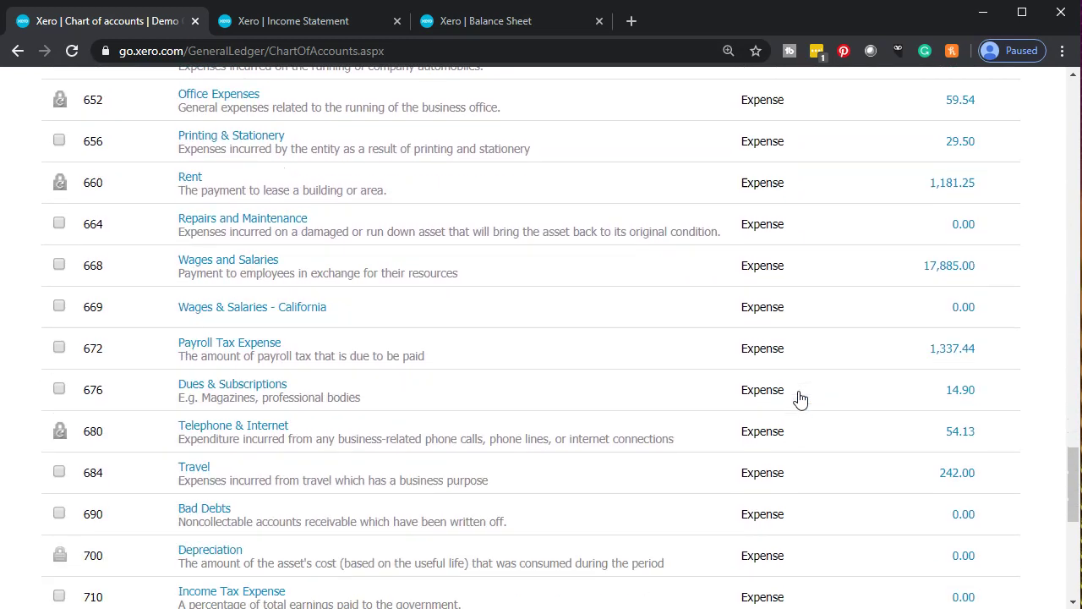
scroll(799, 399, "down", 3)
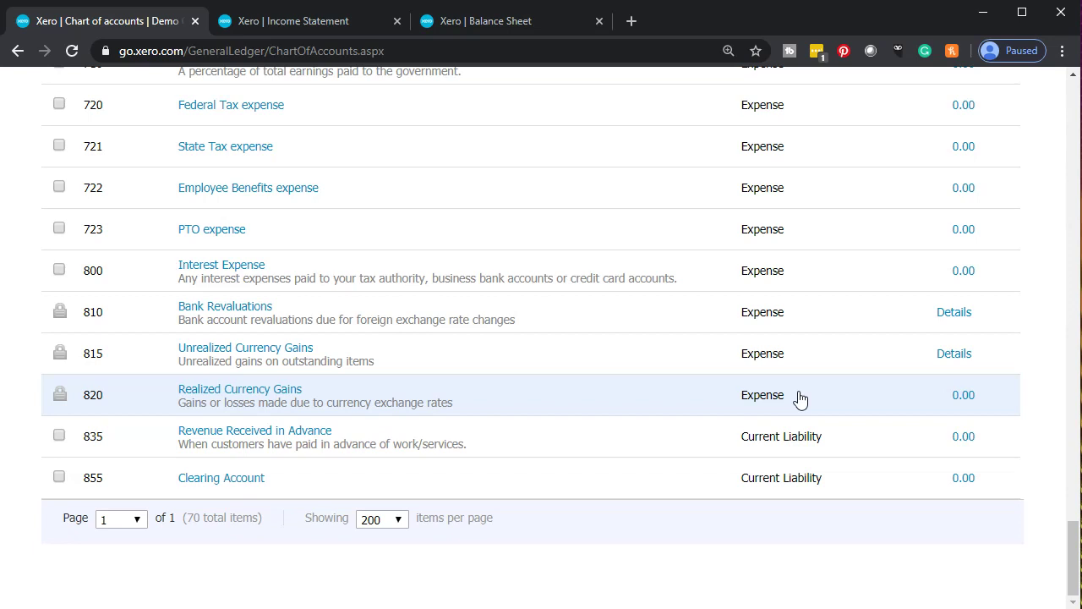
Examine the expense accounts, then the Revenue and Direct Costs accounts, in the Chart of accounts.
scroll(799, 399, "up", 3)
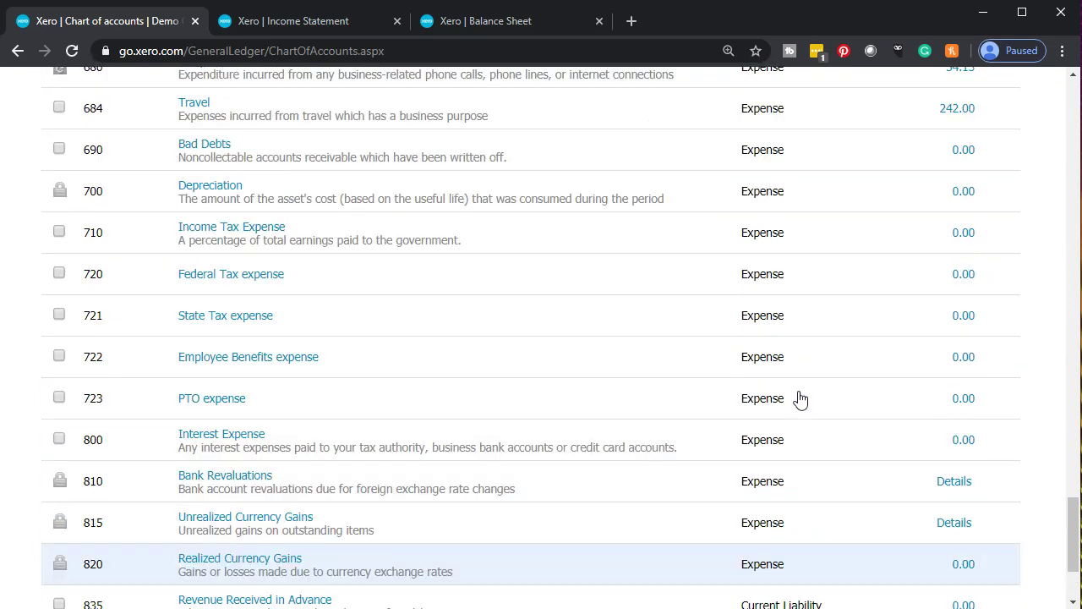
scroll(800, 399, "up", 1)
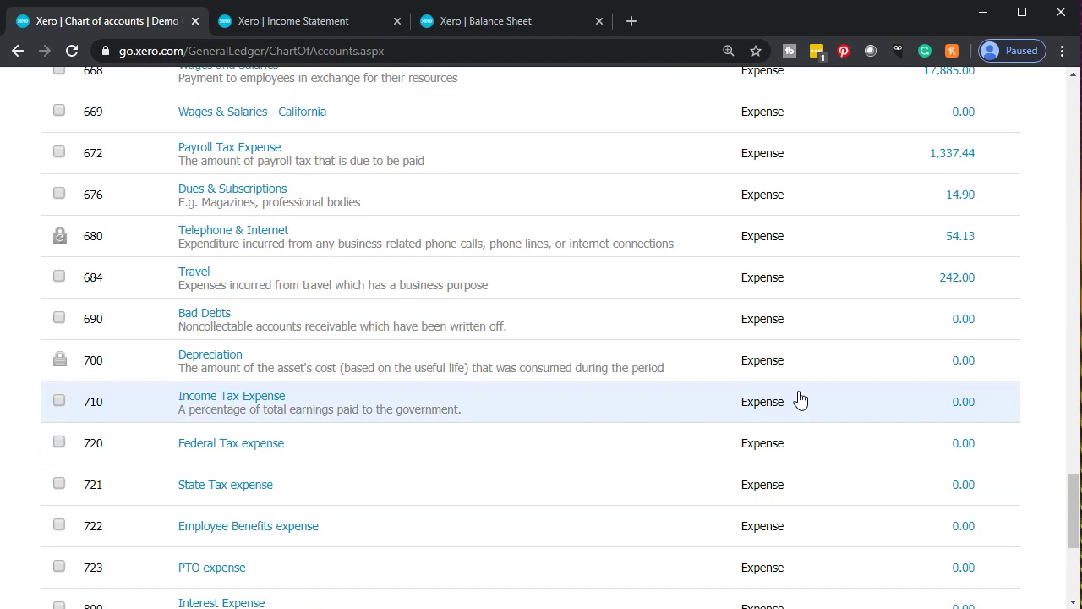
scroll(800, 399, "up", 1)
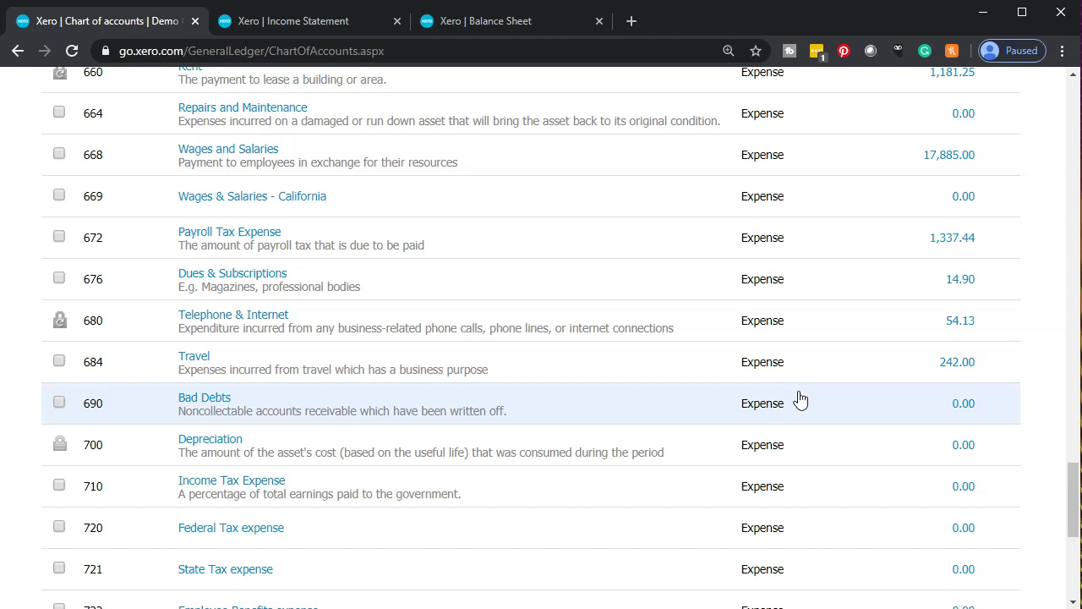
scroll(800, 399, "up", 6)
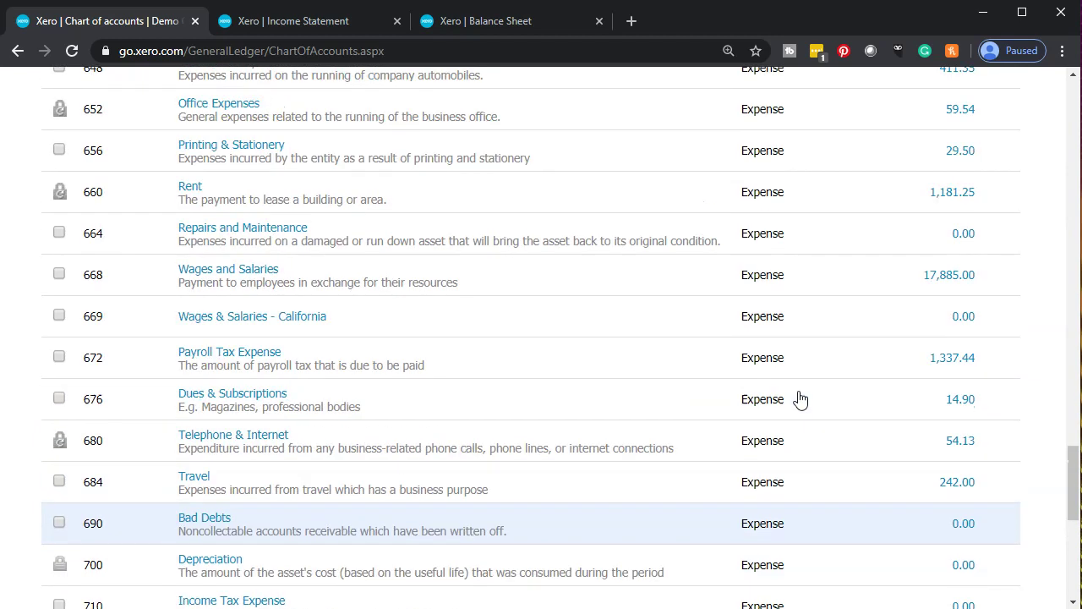
scroll(800, 399, "up", 4)
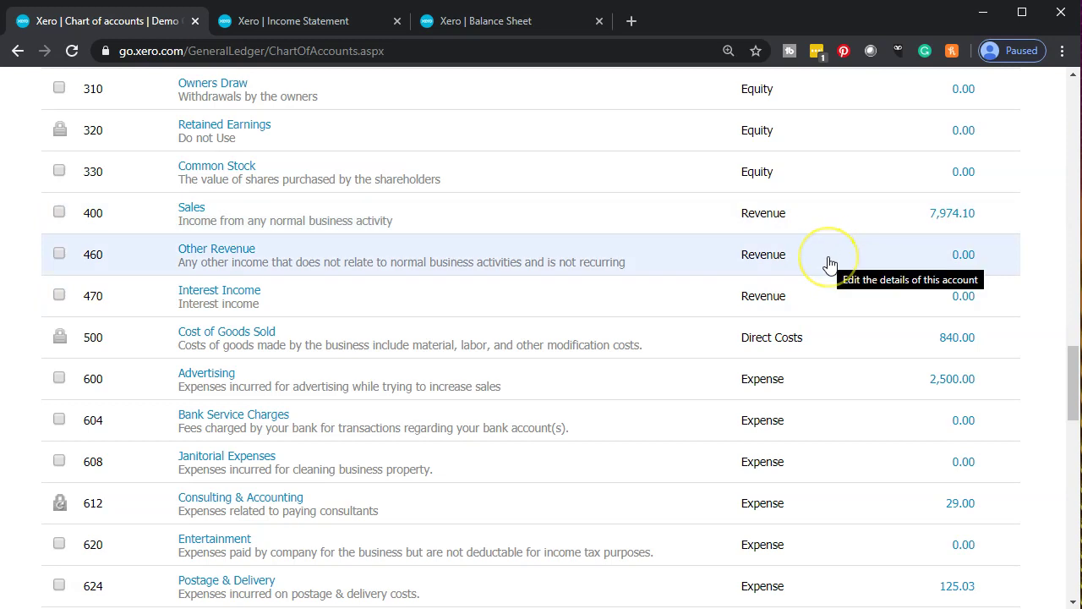
scroll(829, 264, "down", 1)
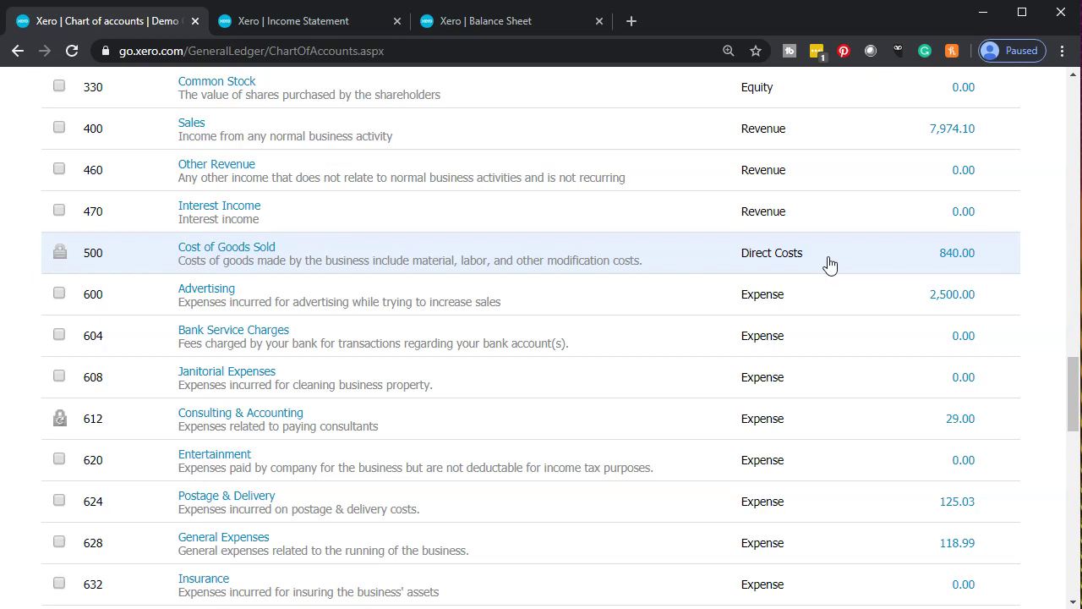
left_click(820, 381)
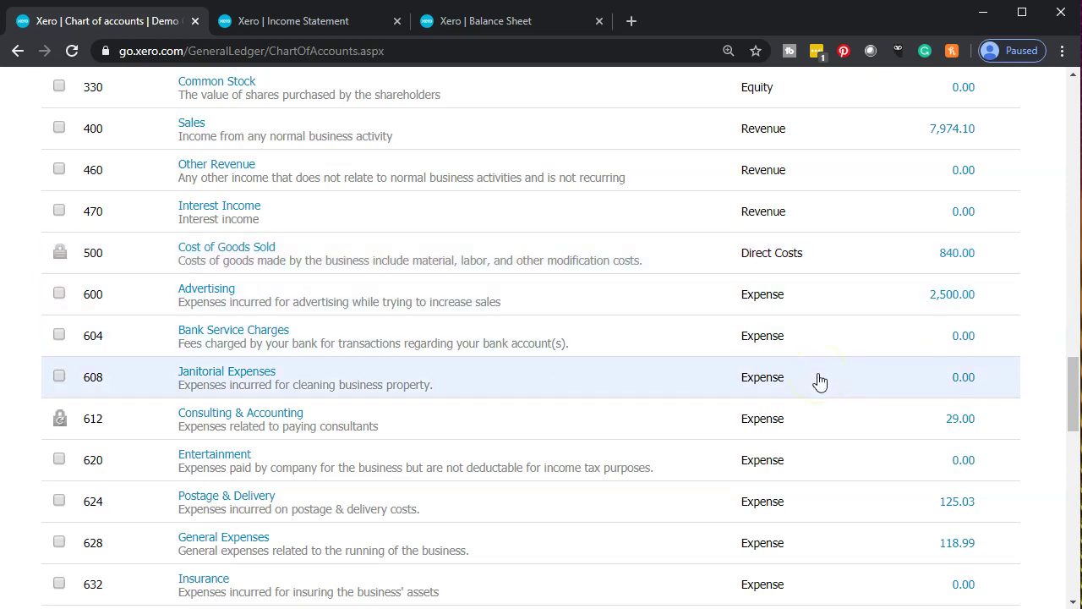
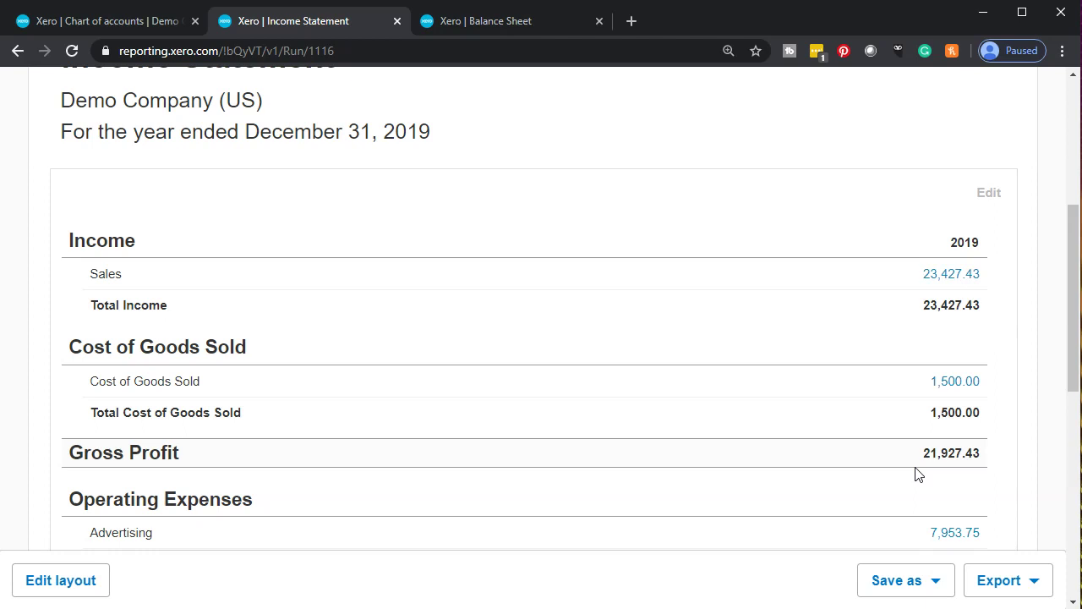
Examine the Operating Expenses lines and their total in the 2019 Income Statement.
scroll(918, 474, "down", 2)
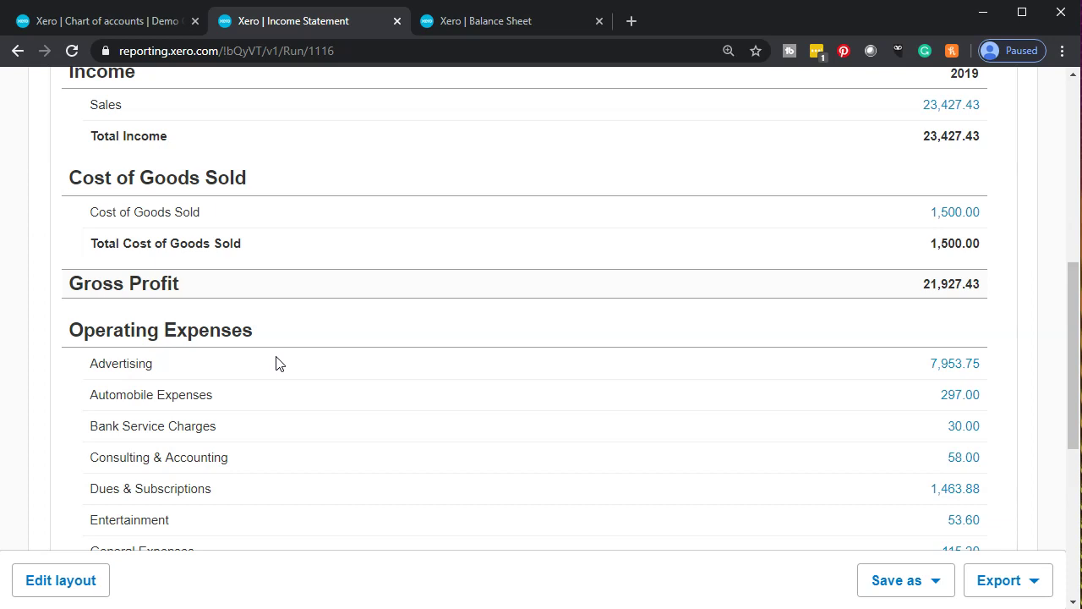
scroll(279, 364, "down", 1)
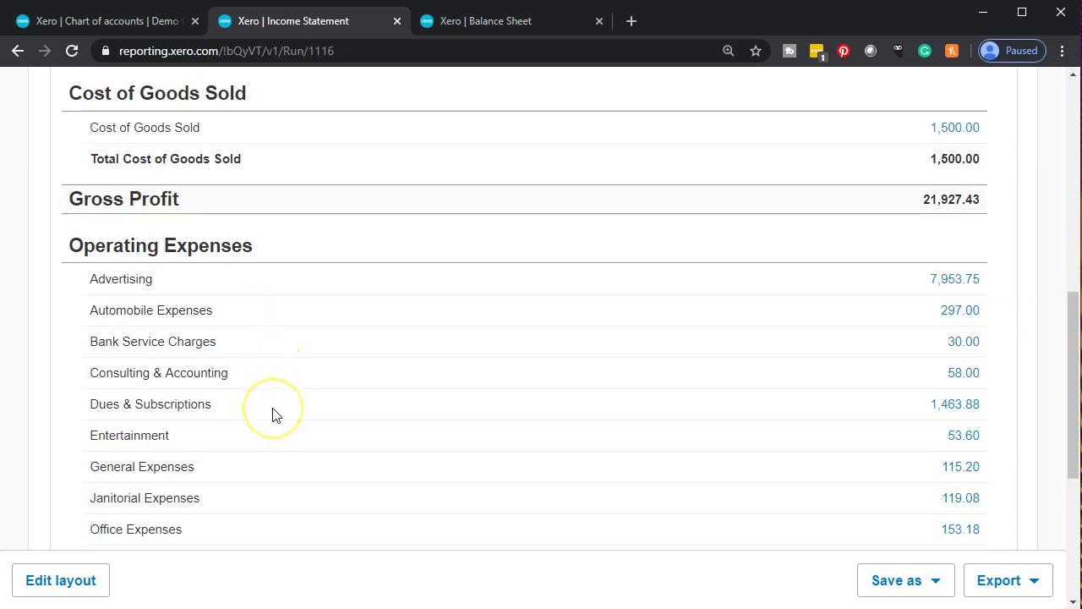
scroll(272, 414, "down", 2)
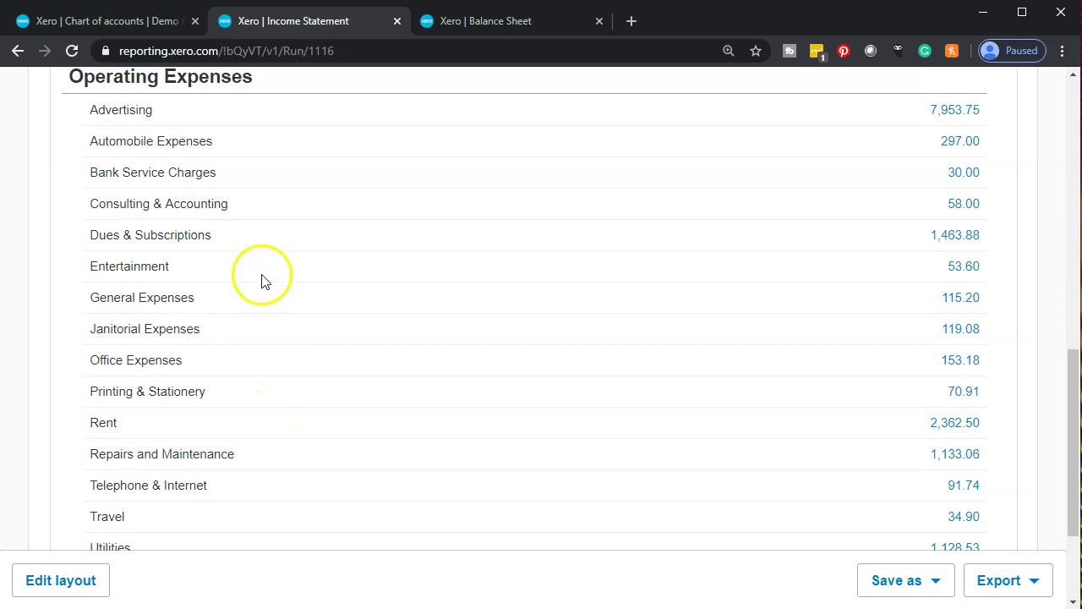
scroll(238, 369, "up", 1)
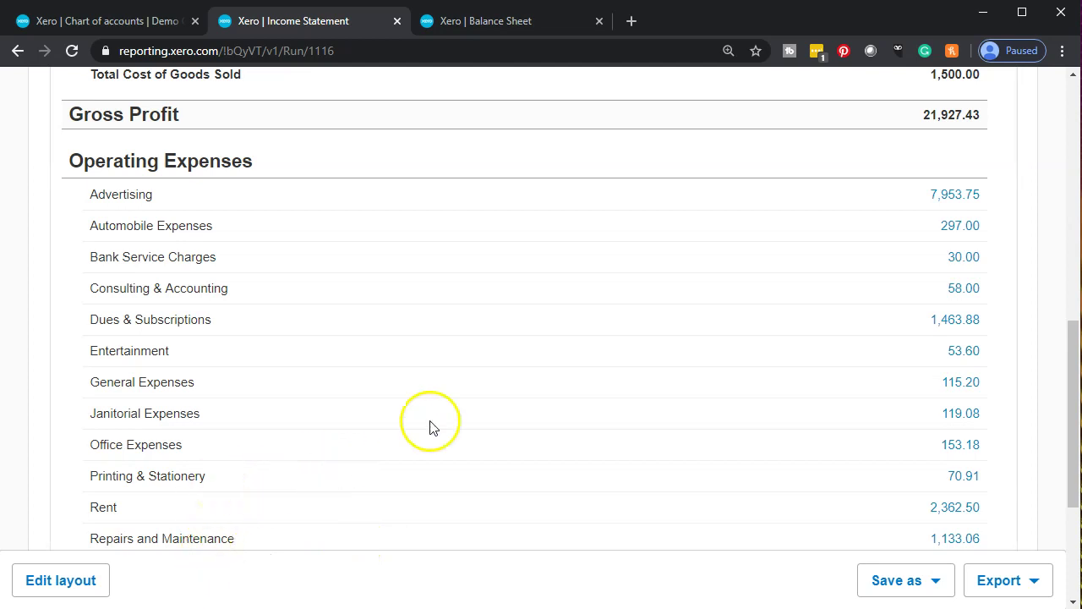
scroll(497, 407, "down", 1)
scroll(497, 408, "down", 1)
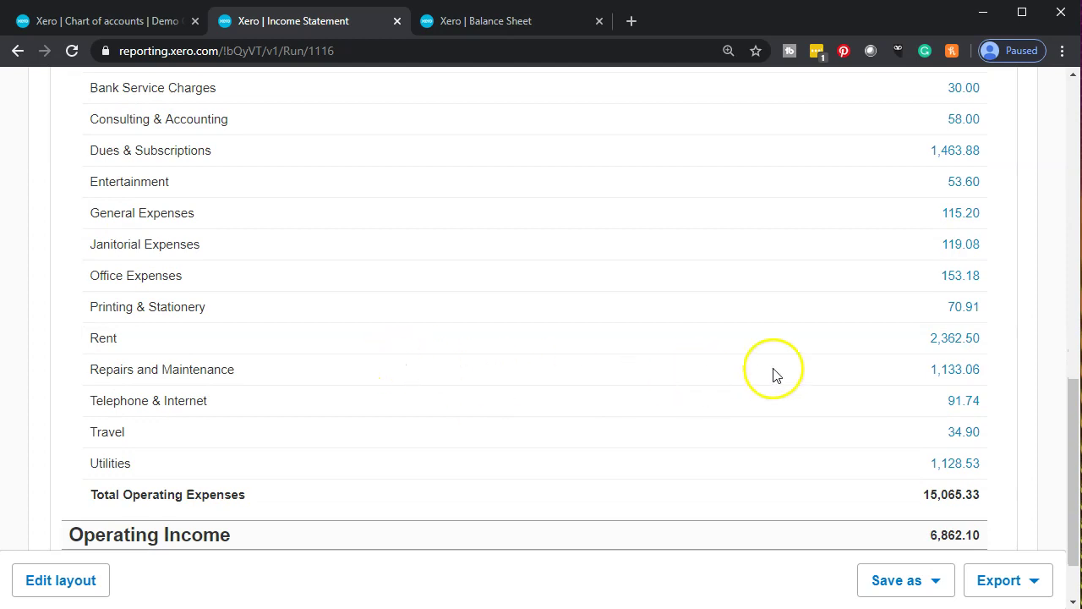
scroll(785, 365, "up", 1)
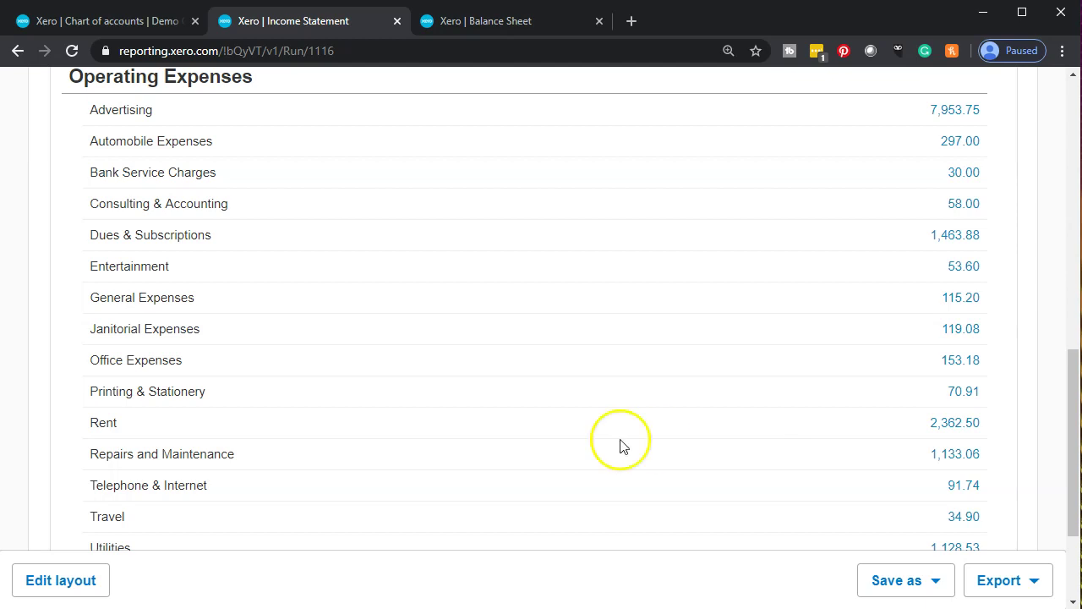
left_click(105, 580)
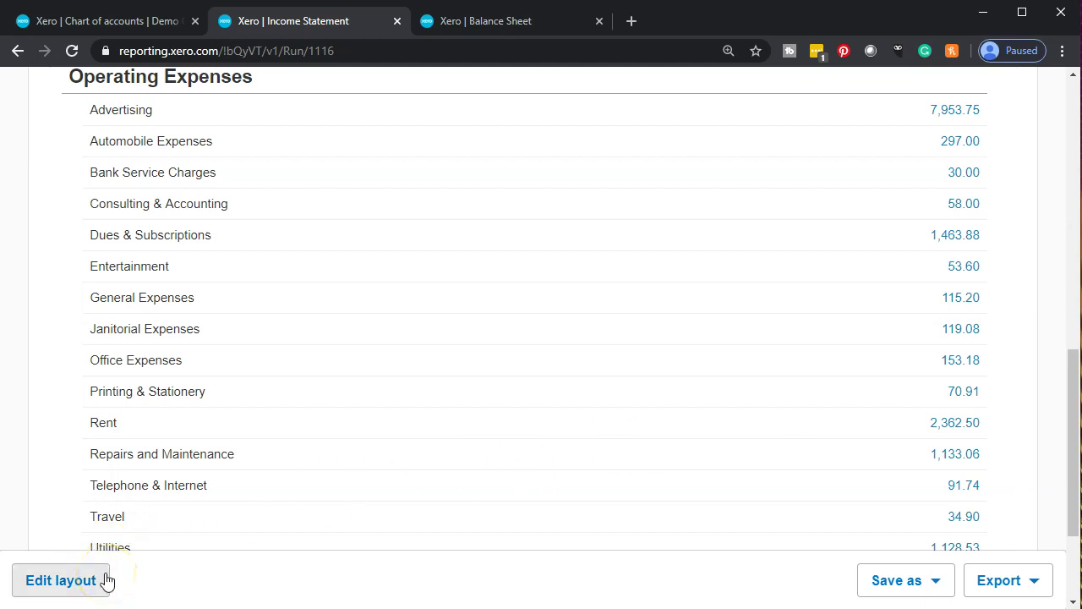
left_click(213, 481)
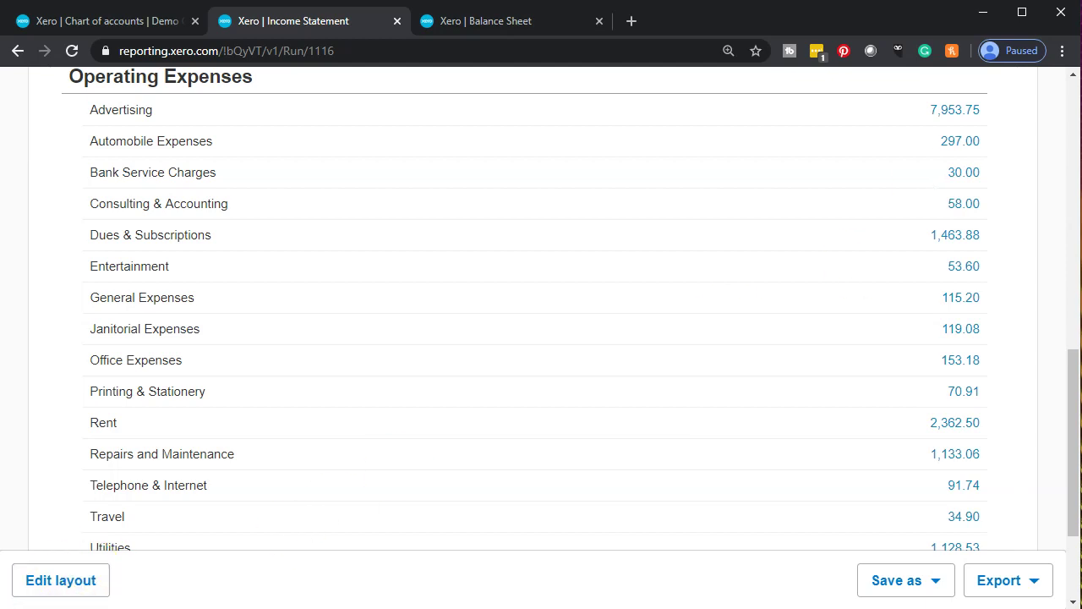
Compare the Income Statement's Gross Profit with its Operating Income and Net Income lines.
scroll(314, 446, "down", 2)
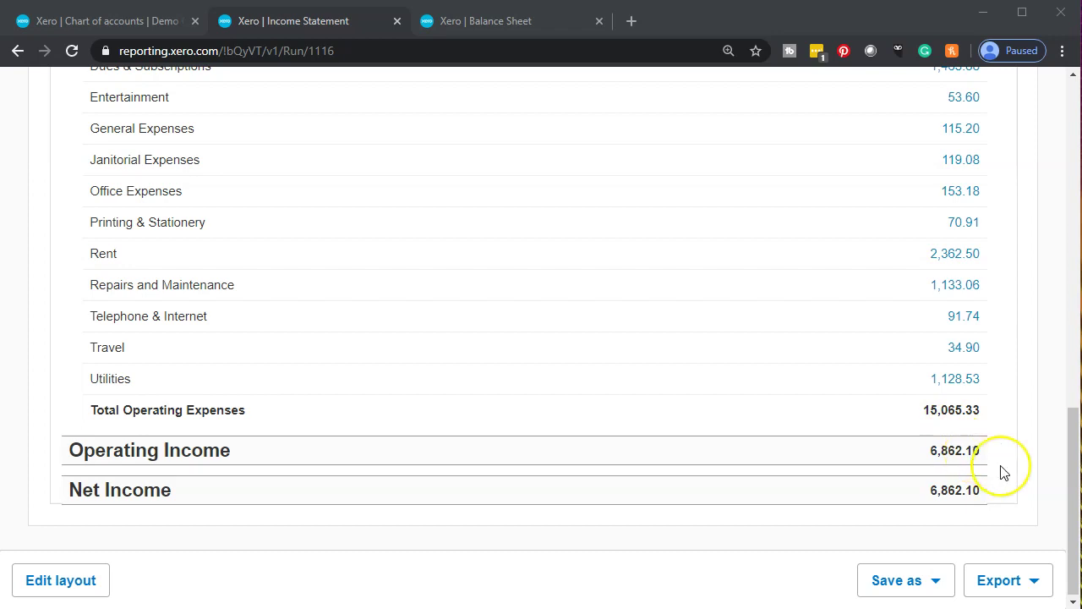
scroll(1003, 471, "up", 5)
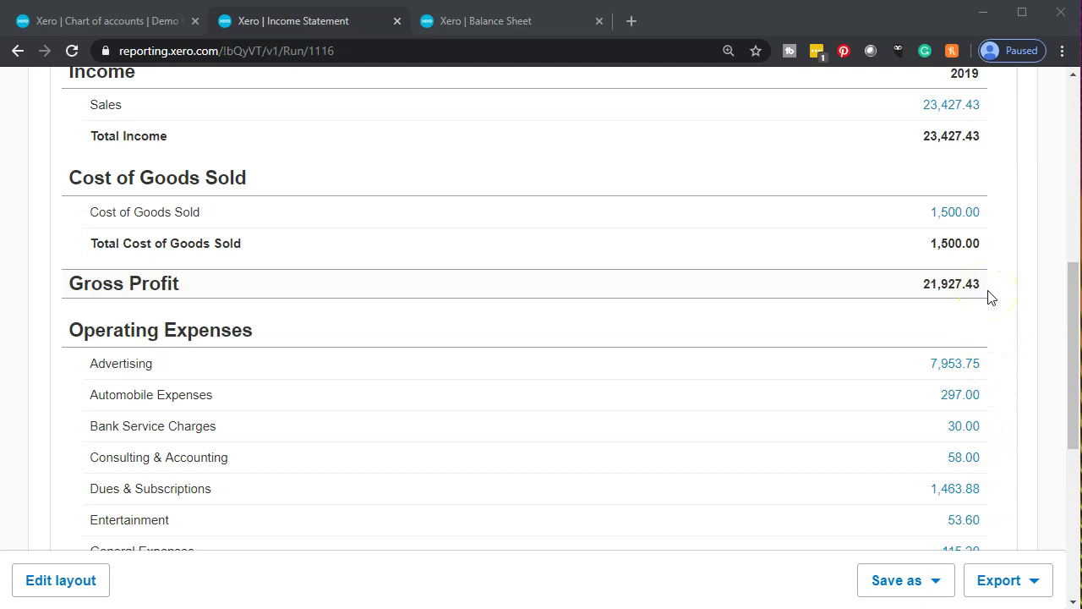
scroll(989, 296, "down", 5)
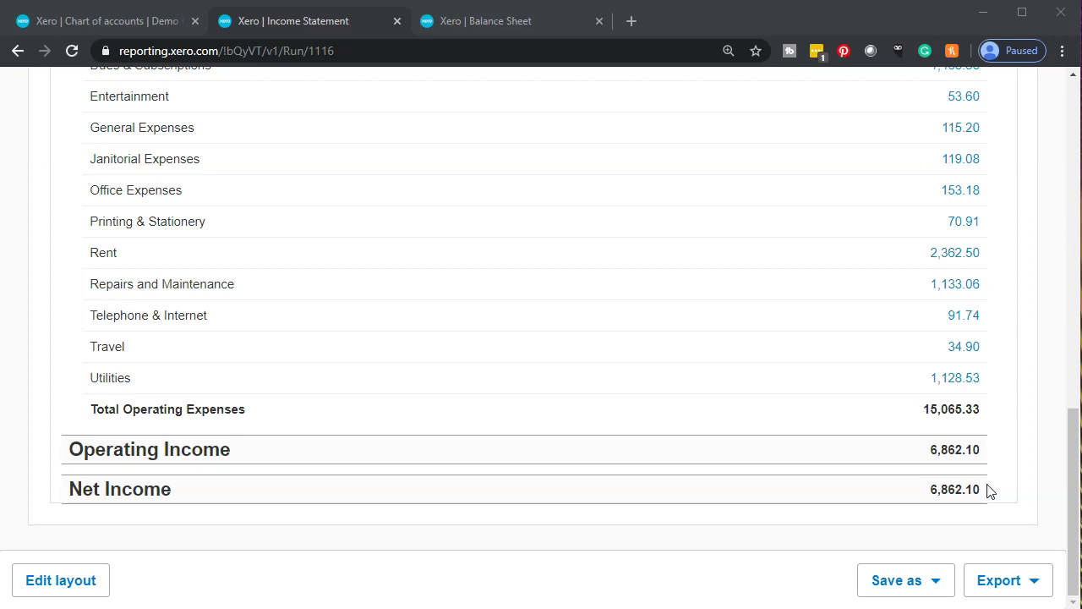
Examine the Current Year Earnings and Retained Earnings lines under Equity in the Balance Sheet.
left_click(528, 20)
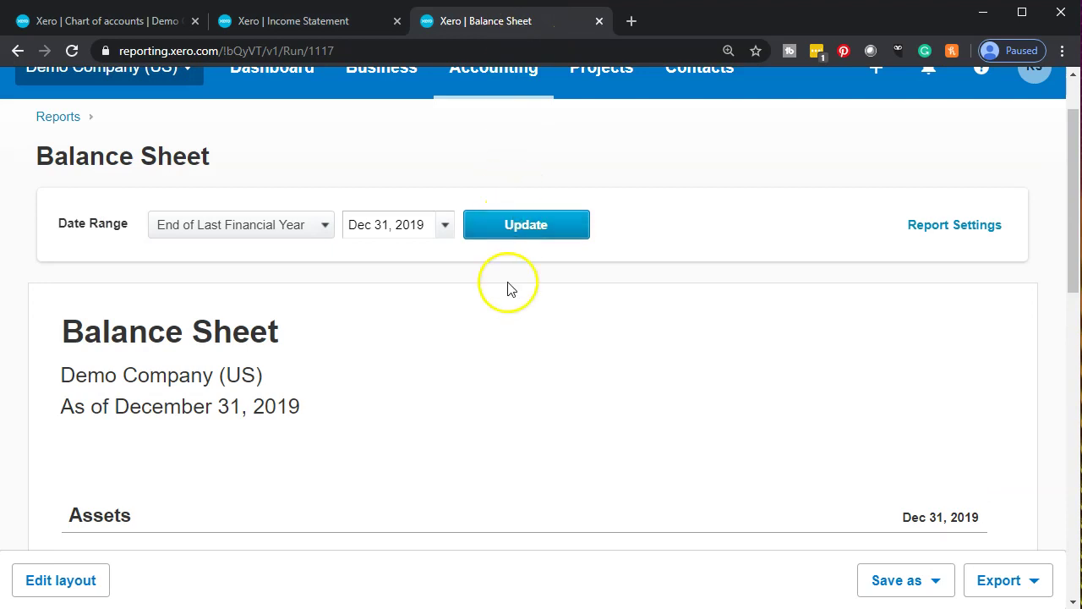
scroll(459, 252, "down", 5)
scroll(459, 251, "down", 5)
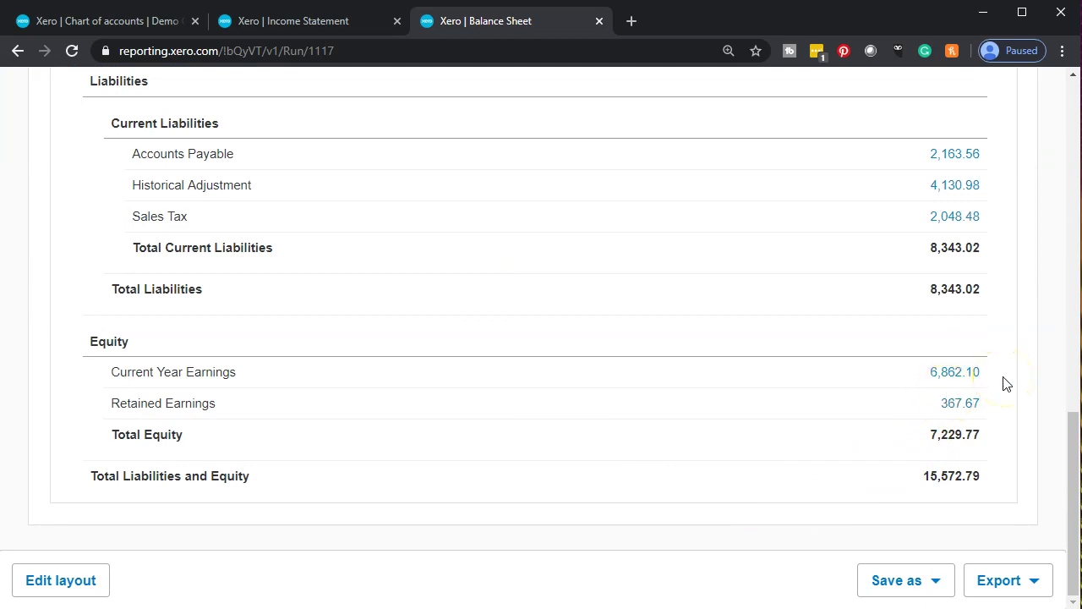
left_click(988, 403)
left_click(990, 387)
Examine the Balance Sheet from its date range to Total Liabilities and Equity, and compare its equity with the Income Statement's Net Income.
scroll(990, 386, "up", 10)
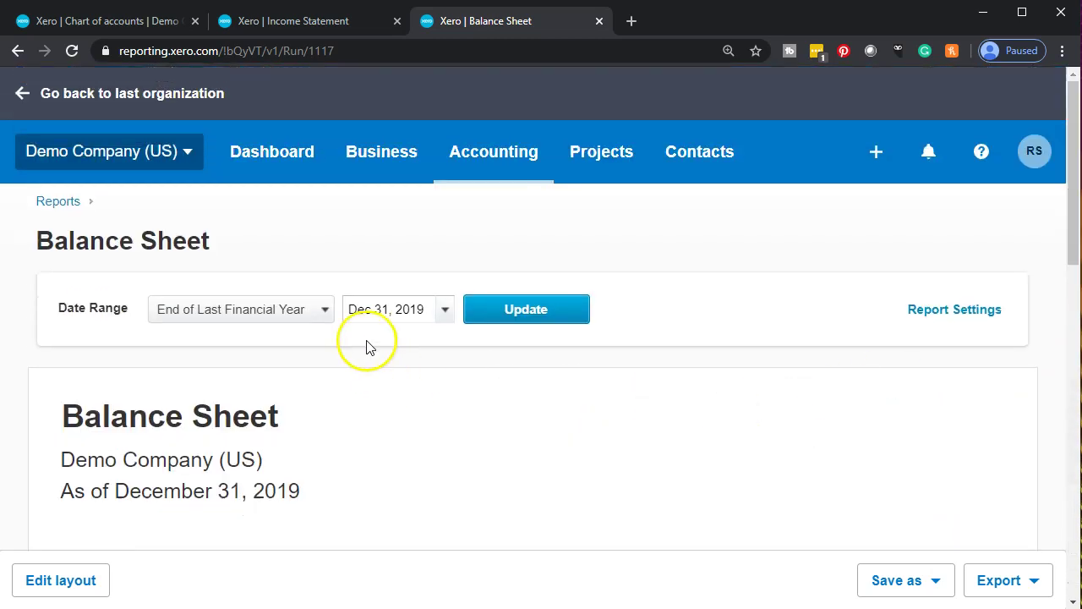
scroll(367, 340, "down", 2)
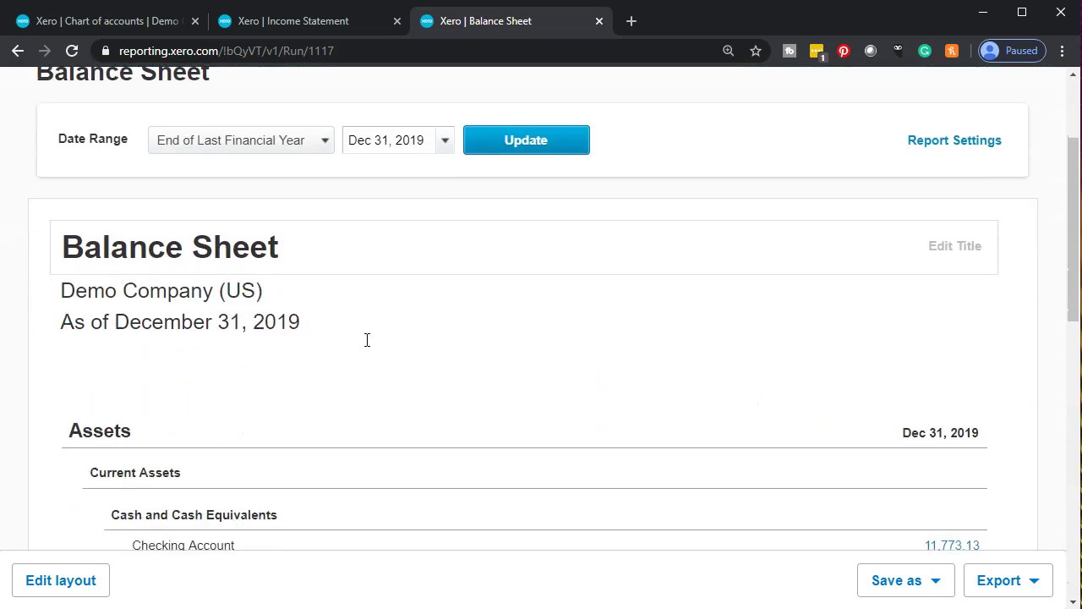
scroll(367, 340, "down", 1)
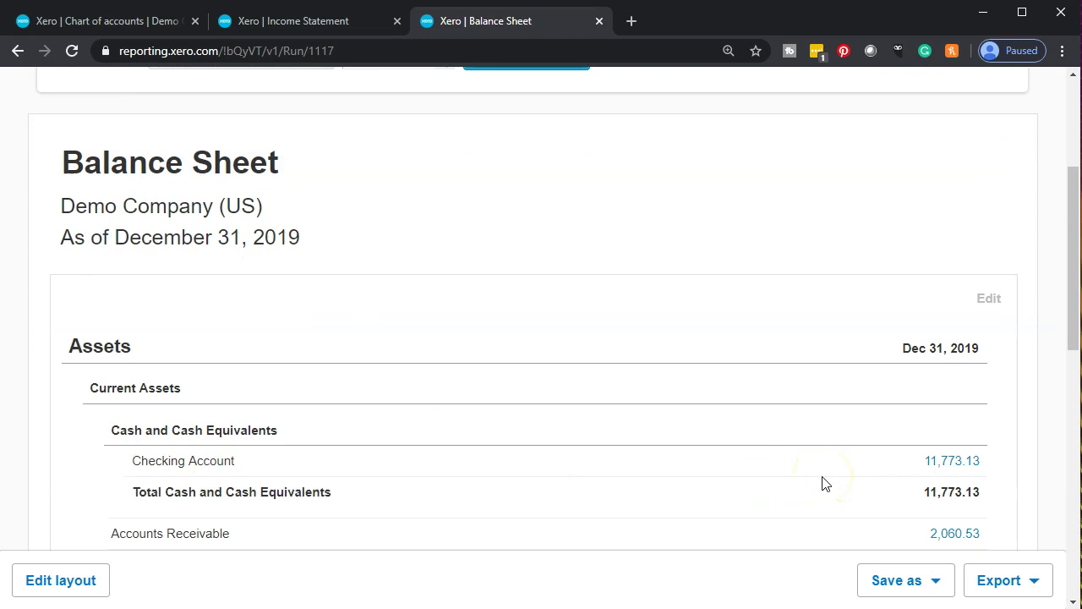
scroll(825, 483, "up", 3)
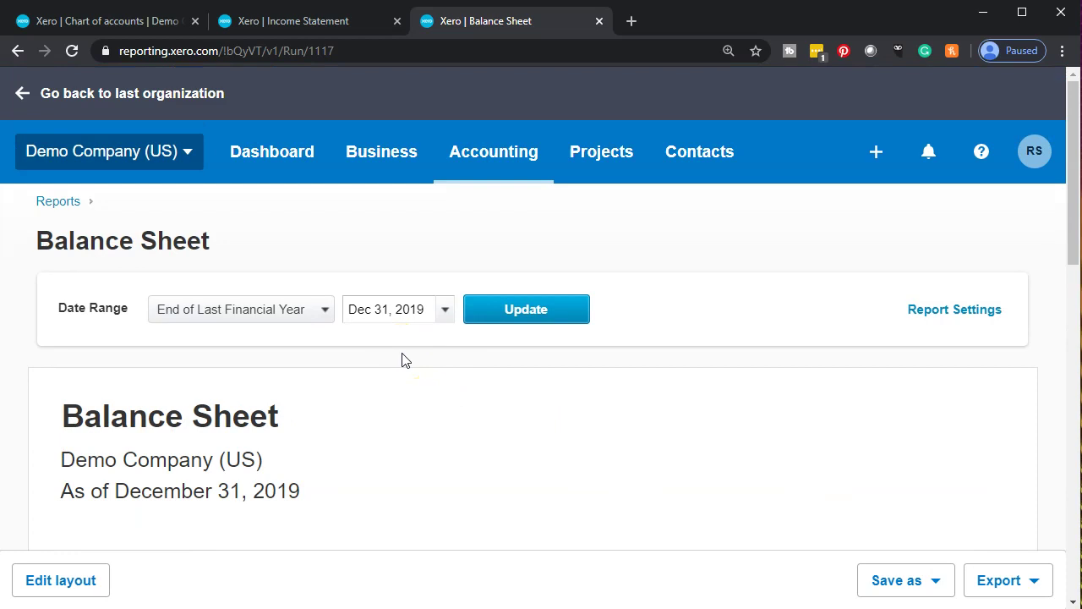
scroll(402, 359, "down", 10)
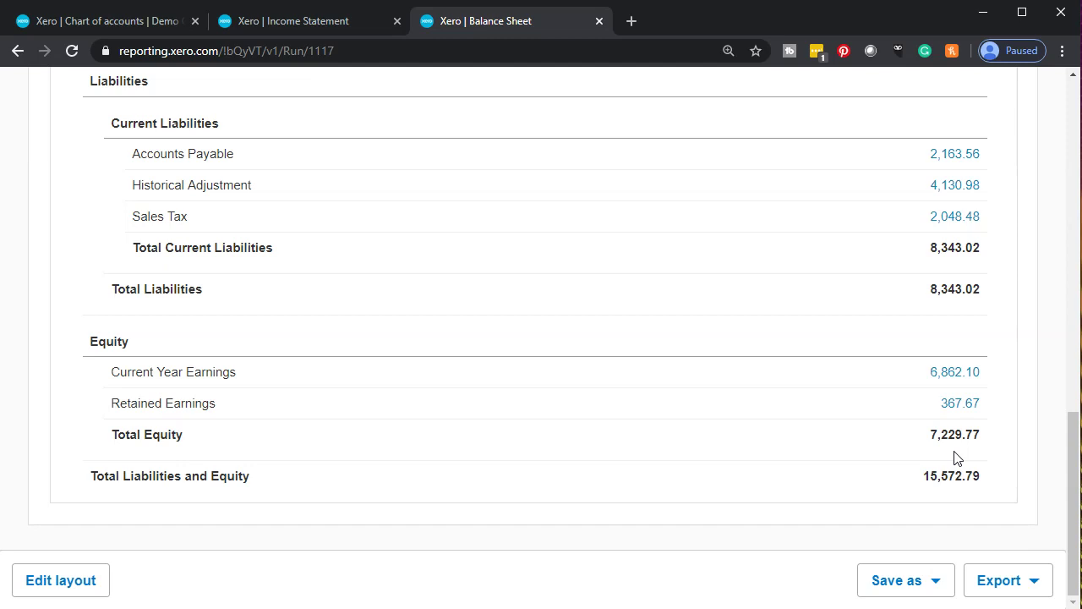
left_click(344, 22)
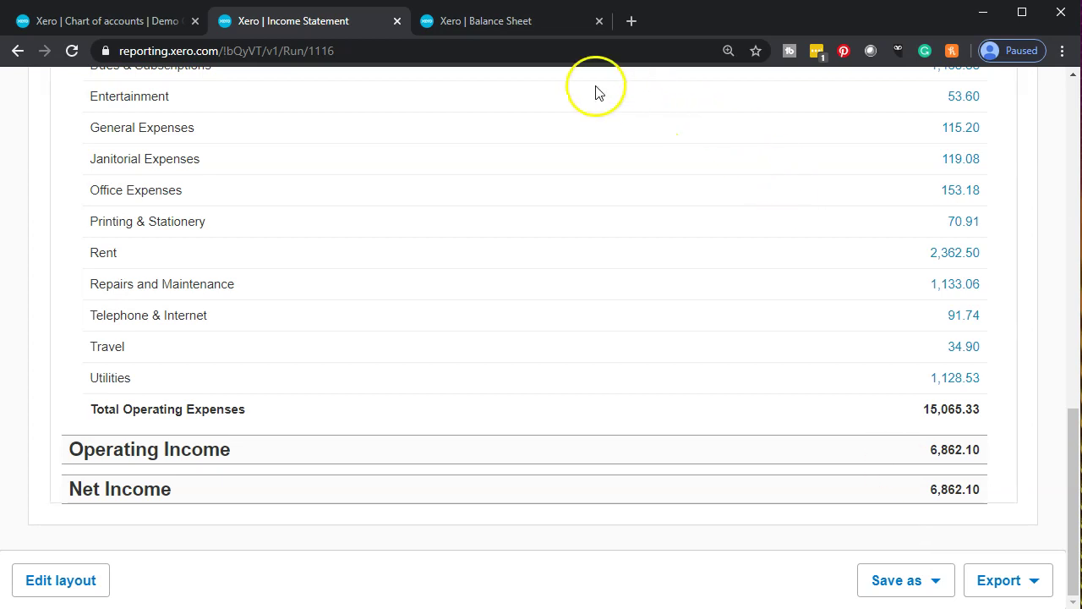
left_click(481, 22)
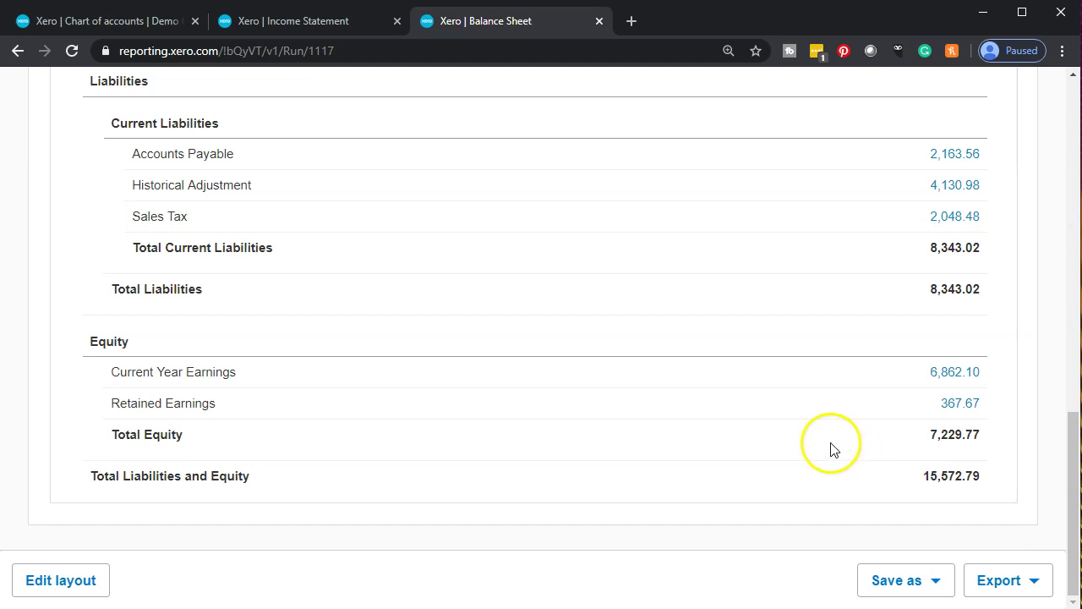
Export the Income Statement as a PDF.
left_click(328, 22)
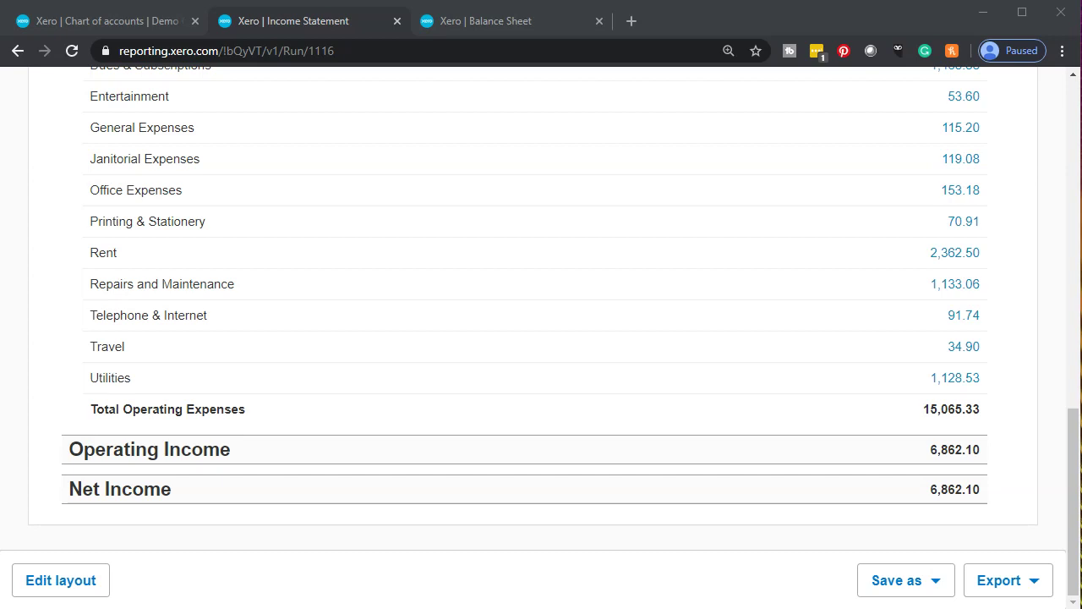
left_click(1008, 582)
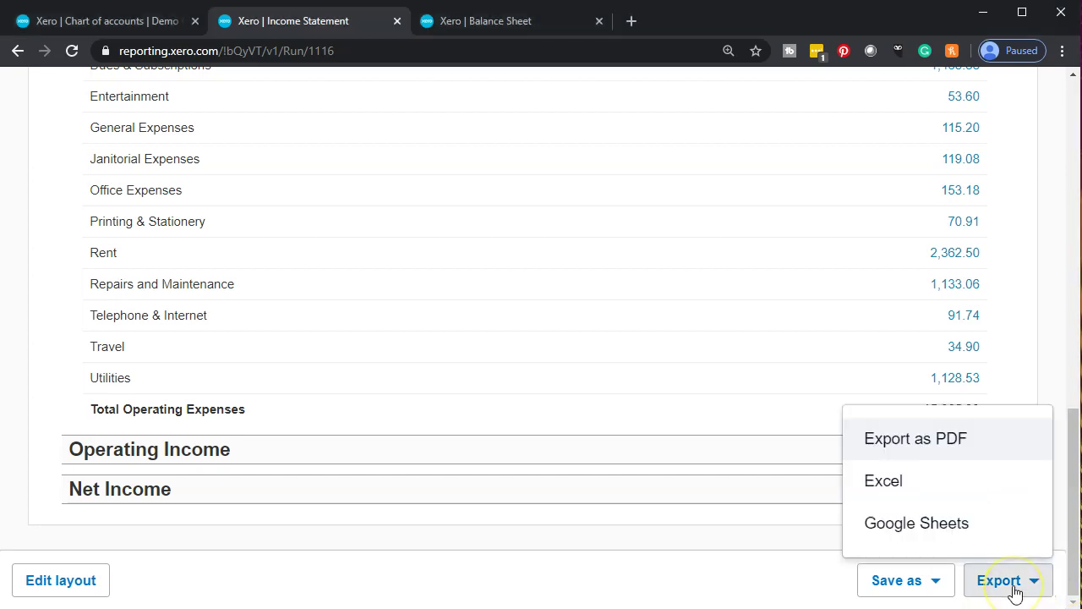
left_click(931, 457)
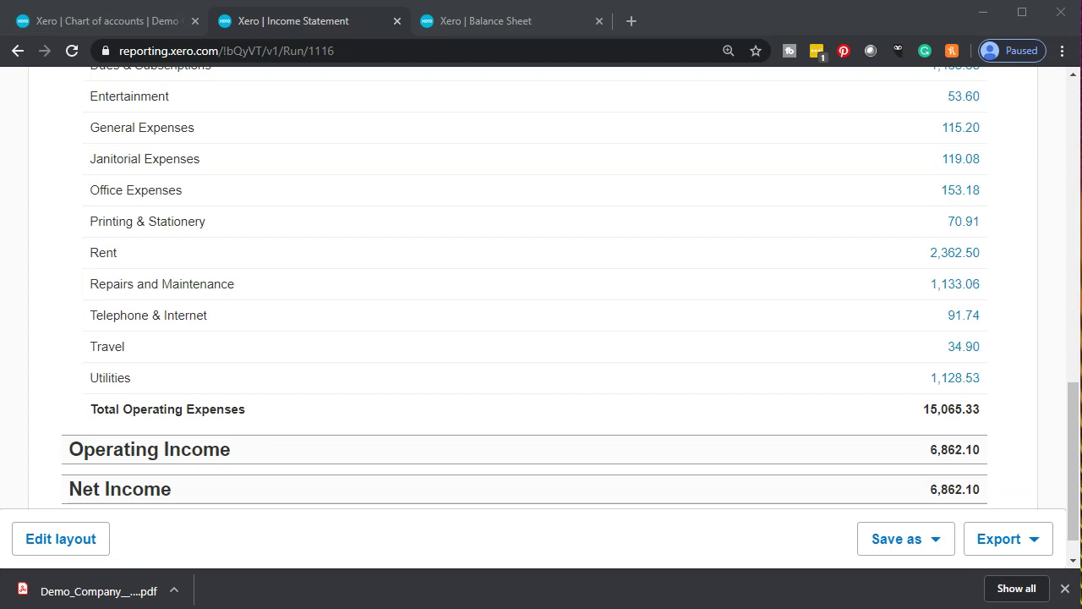
Place the downloaded Income Statement PDF in the Section 3 folder of Xero Course Data in File Explorer.
left_click_drag(1081, 21, 752, 29)
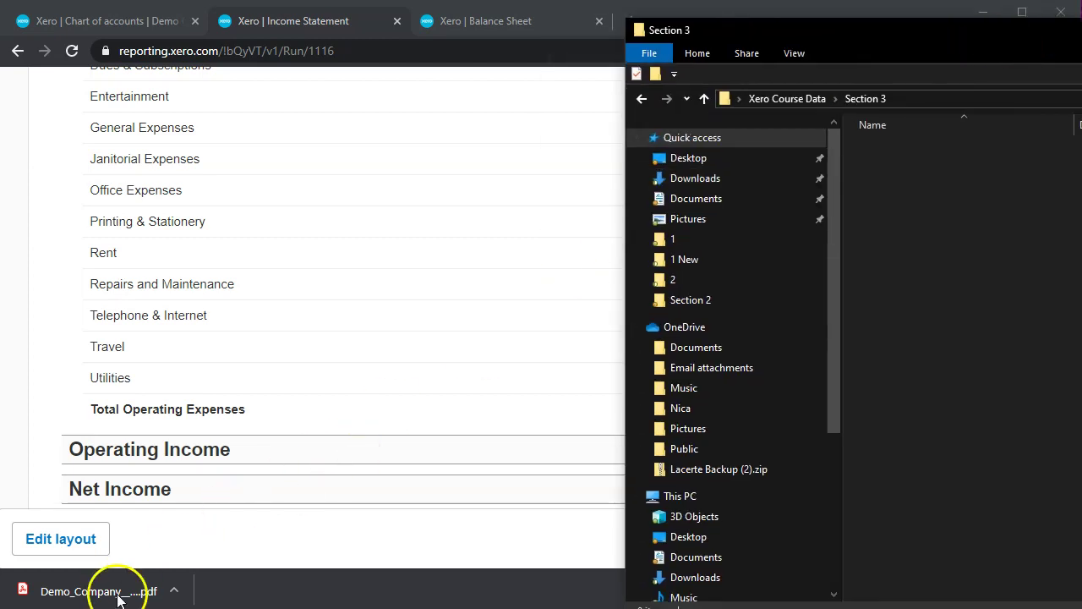
left_click_drag(76, 596, 769, 313)
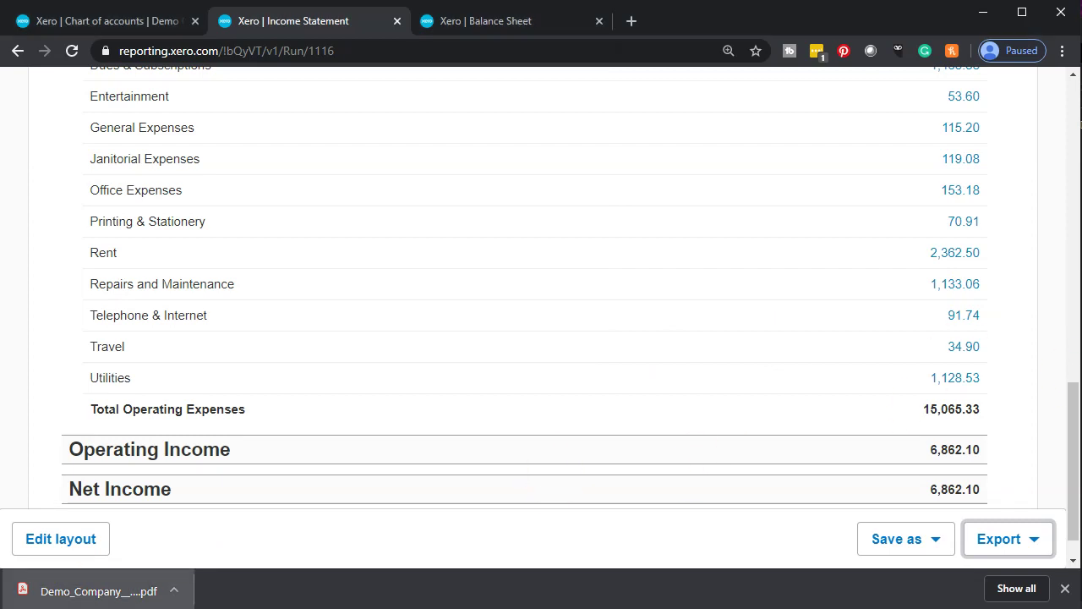
key("alt+Tab")
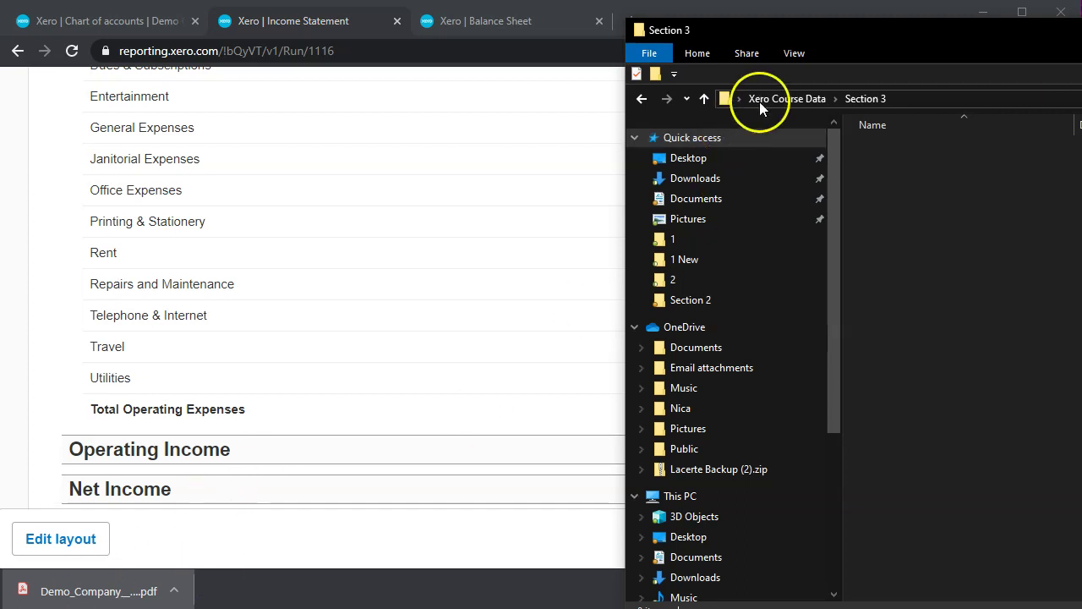
left_click_drag(773, 29, 998, 29)
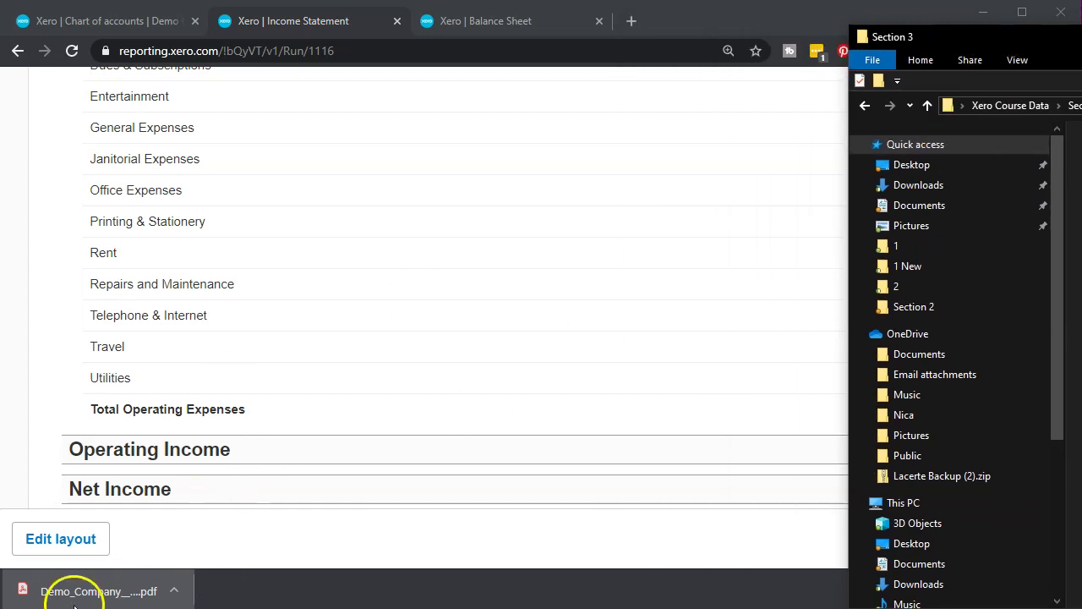
left_click(793, 361)
key("alt+Tab")
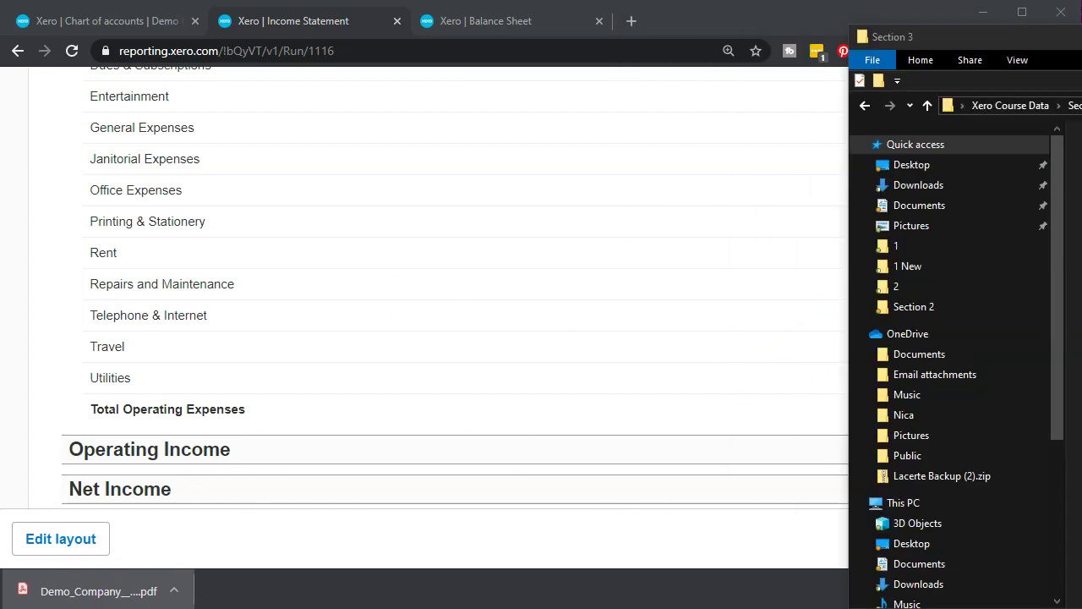
Rename the PDF in the Section 3 folder as Income Statement, and move the folder window off the report.
left_click_drag(1049, 36, 701, 39)
right_click(391, 145)
left_click(491, 546)
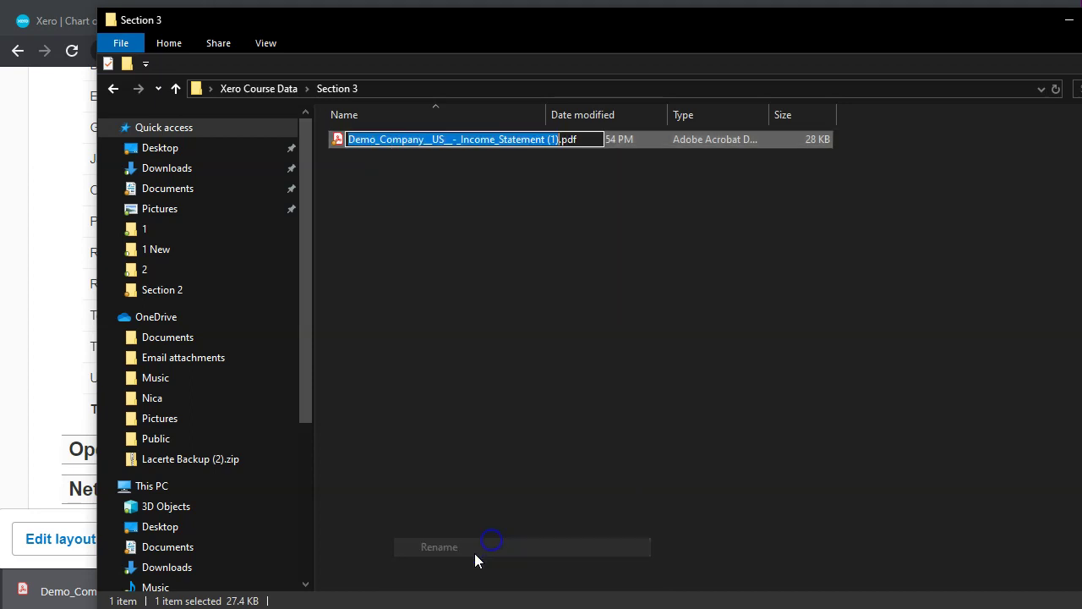
type("Income Statement")
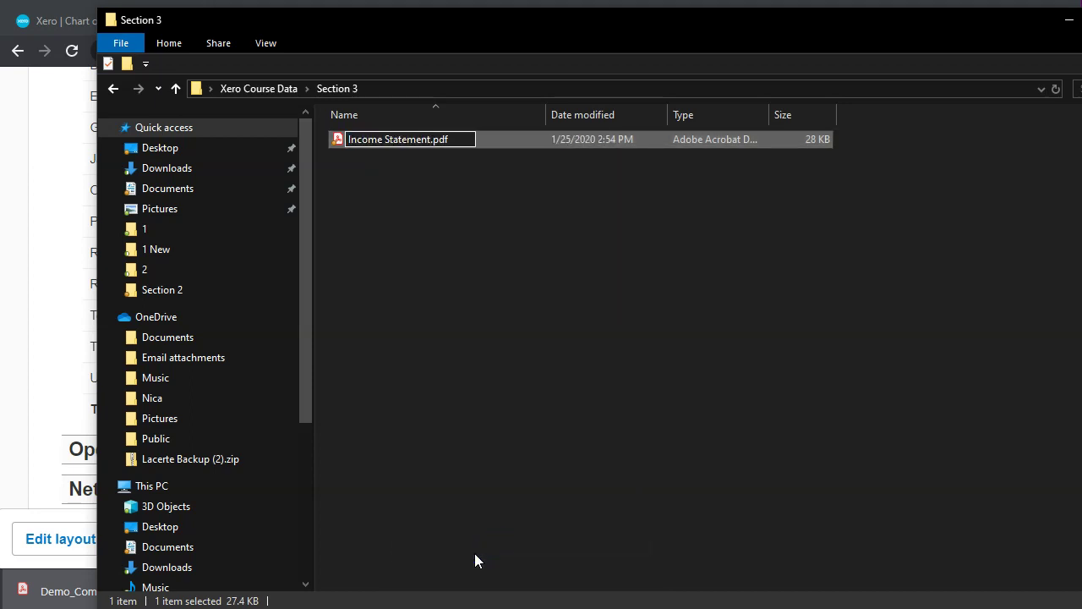
left_click_drag(445, 38, 1081, 38)
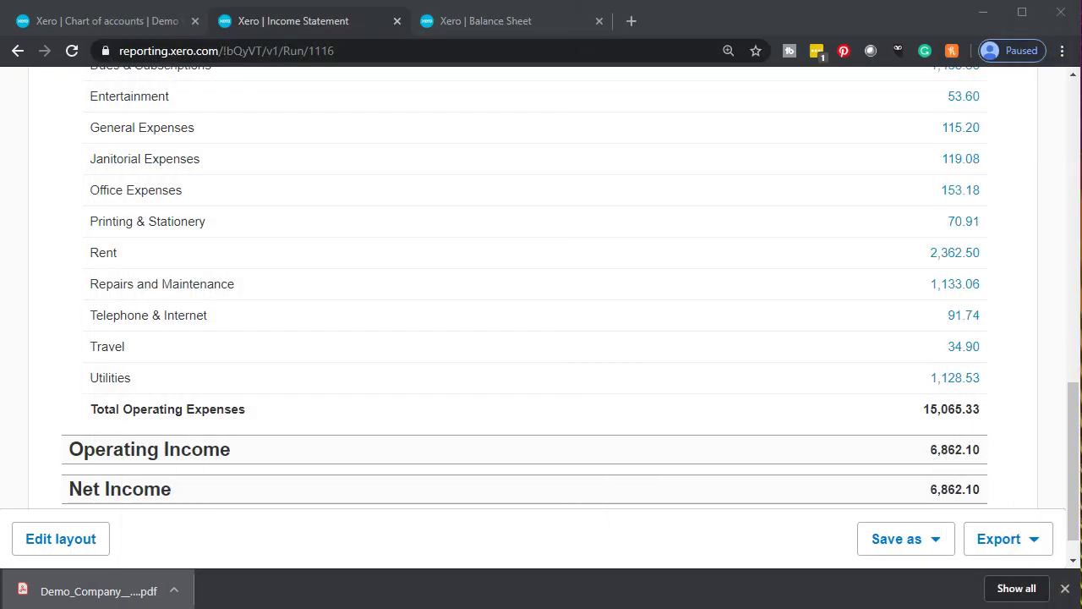
Export the Income Statement to Excel and place the downloaded workbook in the Section 3 folder.
left_click(1032, 541)
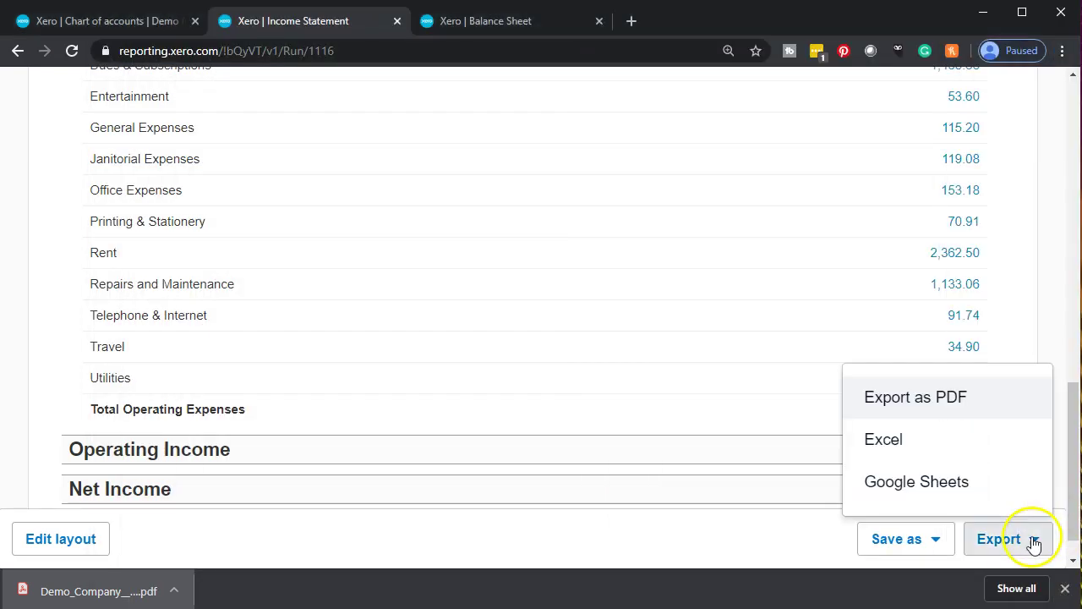
left_click(915, 448)
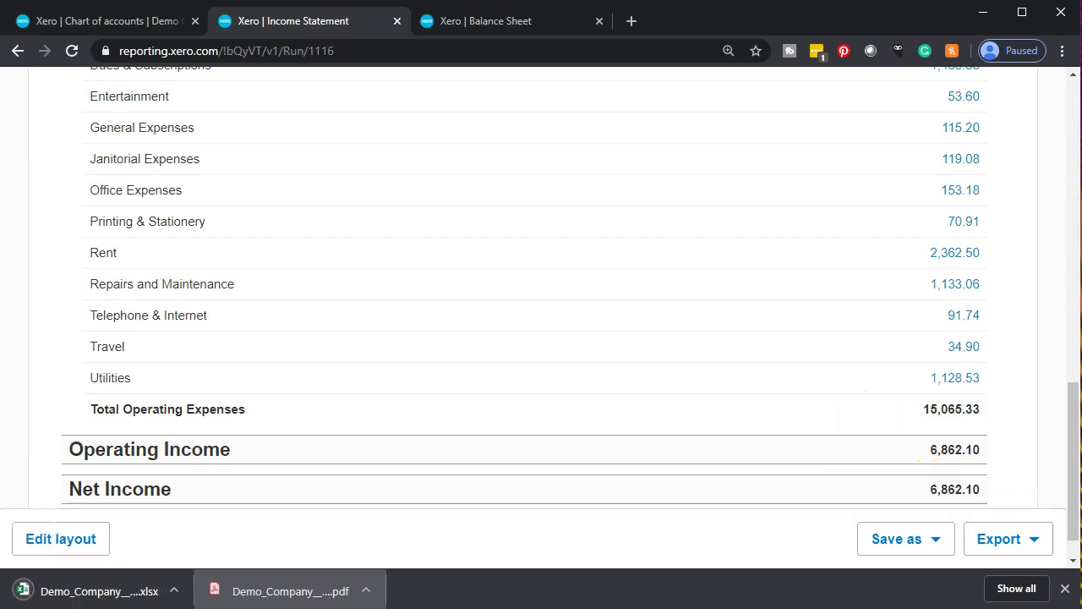
key("alt+Tab")
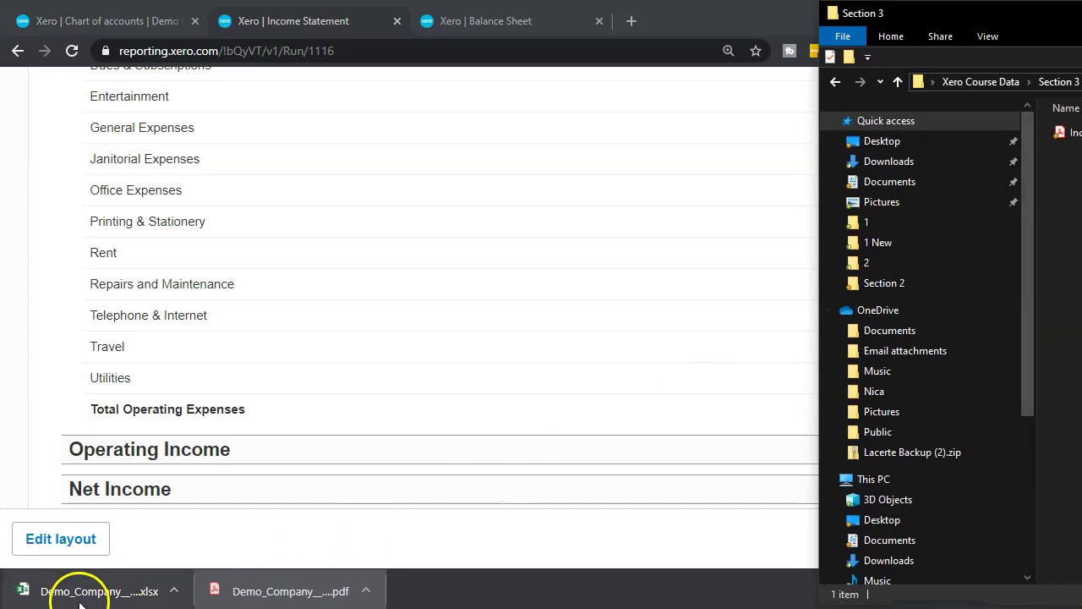
left_click_drag(66, 596, 1081, 321)
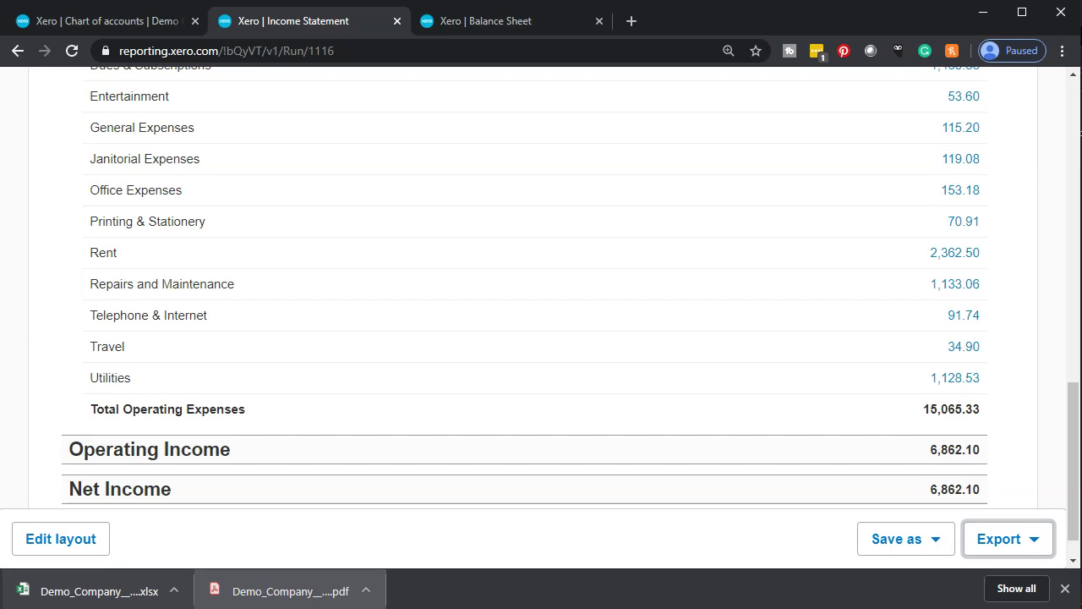
key("alt+Tab")
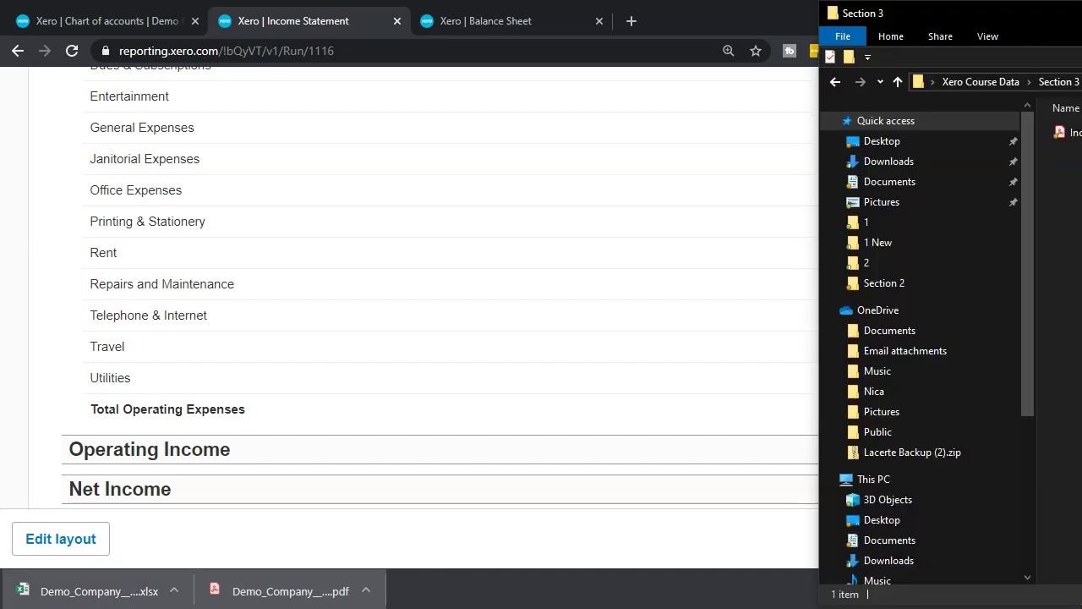
left_click_drag(1078, 12, 456, 1)
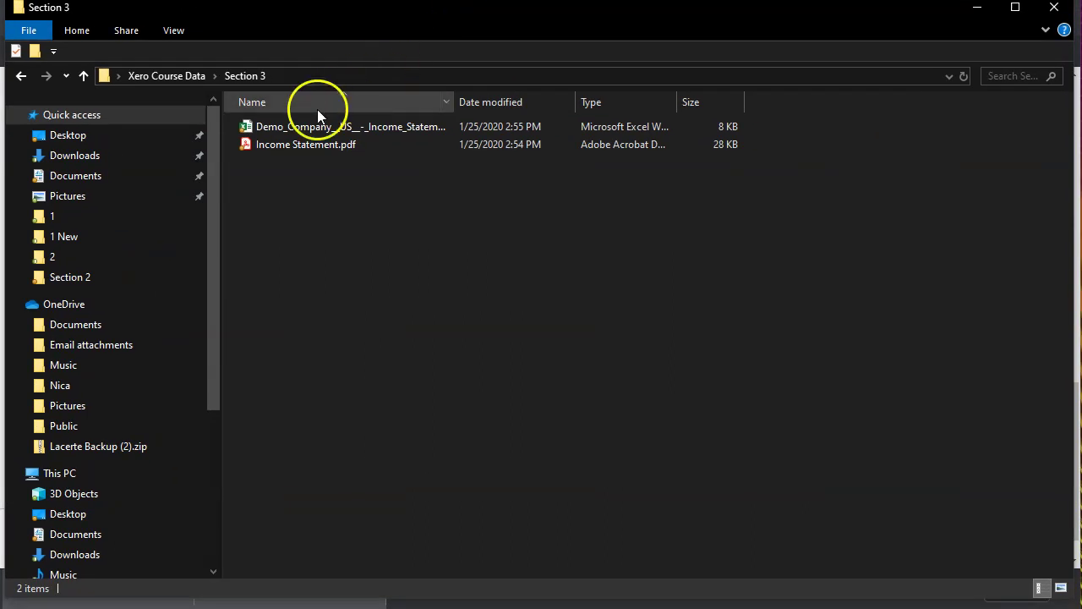
Rename the exported workbook in the Section 3 folder as Income Statement Reports and open it in Excel.
left_click(288, 124)
right_click(292, 122)
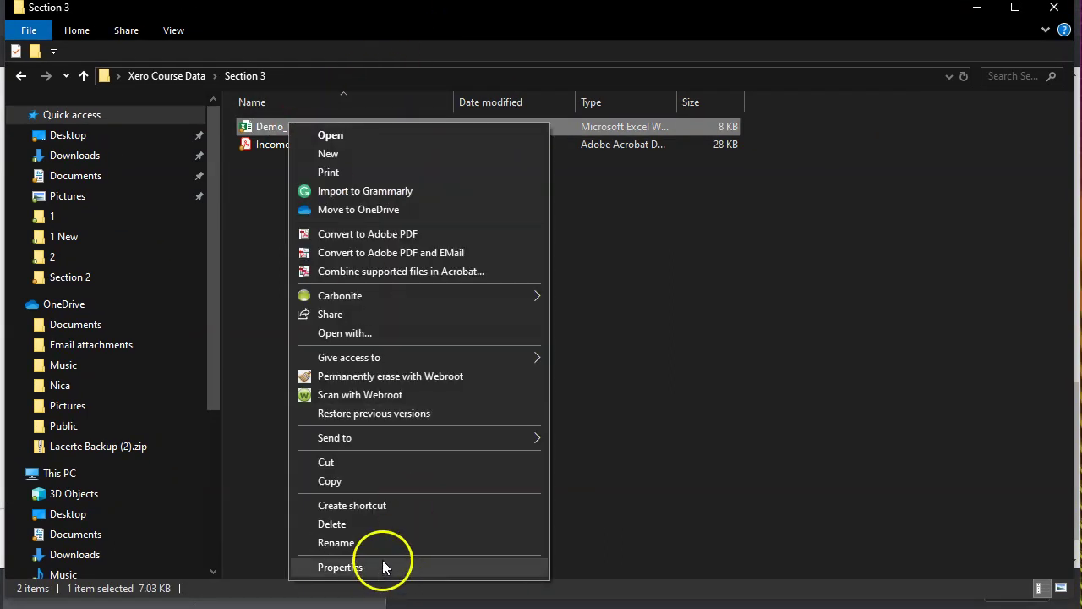
left_click(379, 545)
type("Income Sta")
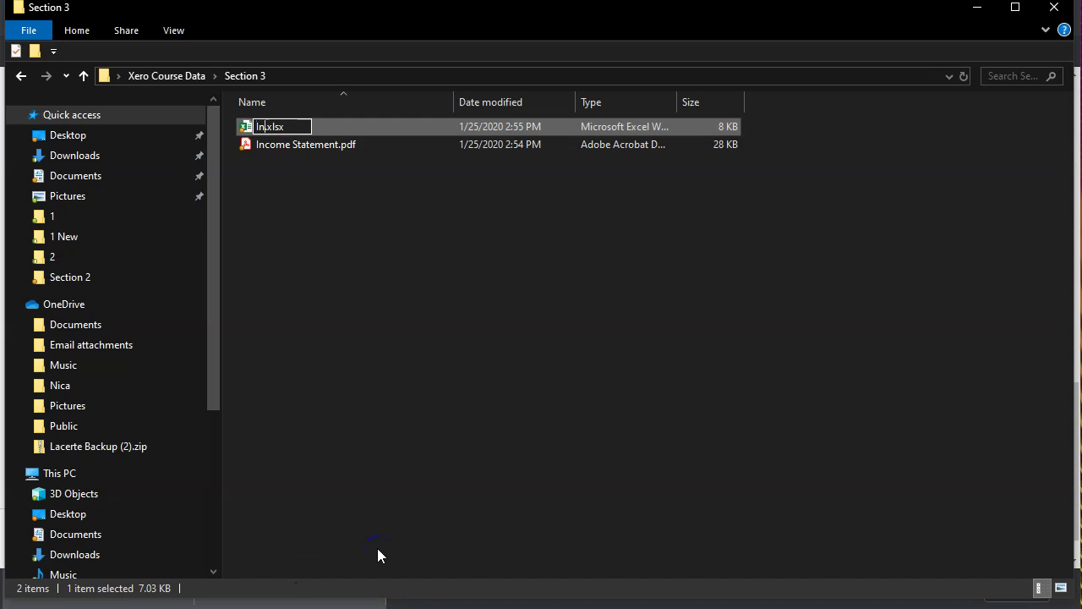
type("tement Repo")
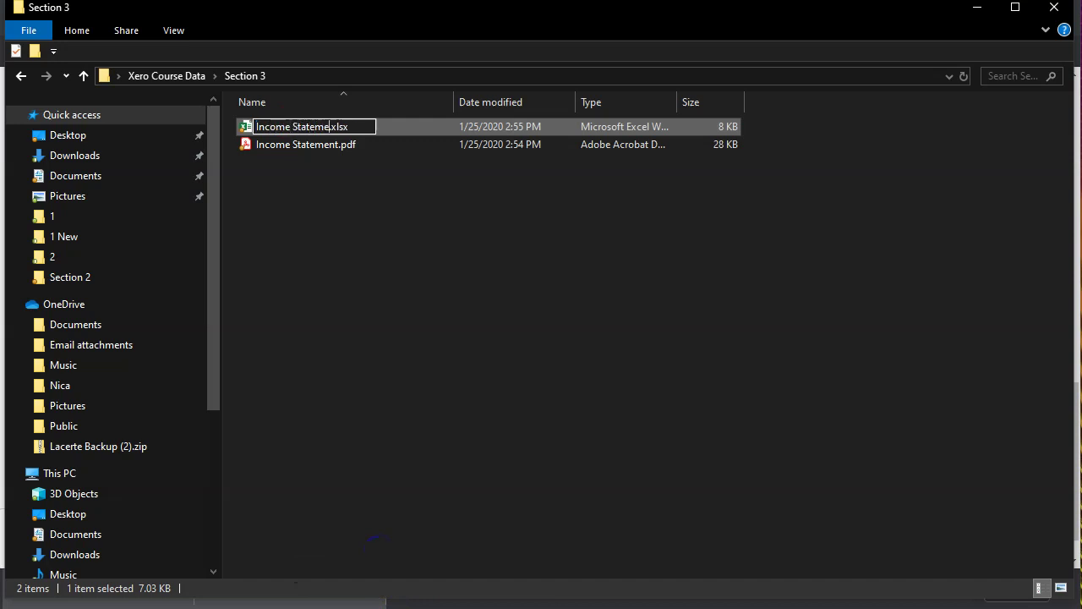
type("rts")
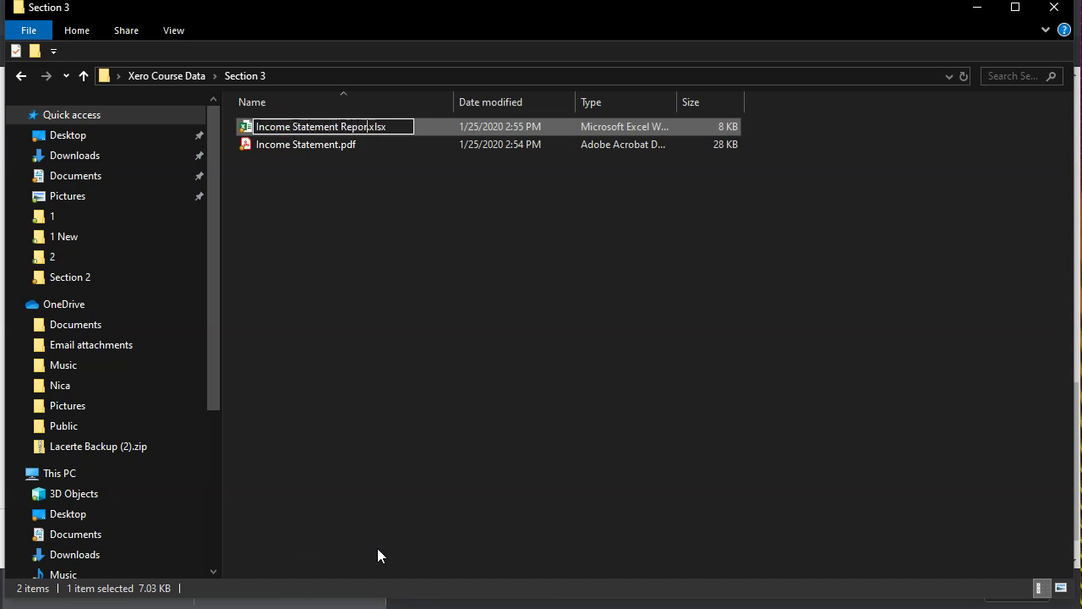
left_click(385, 305)
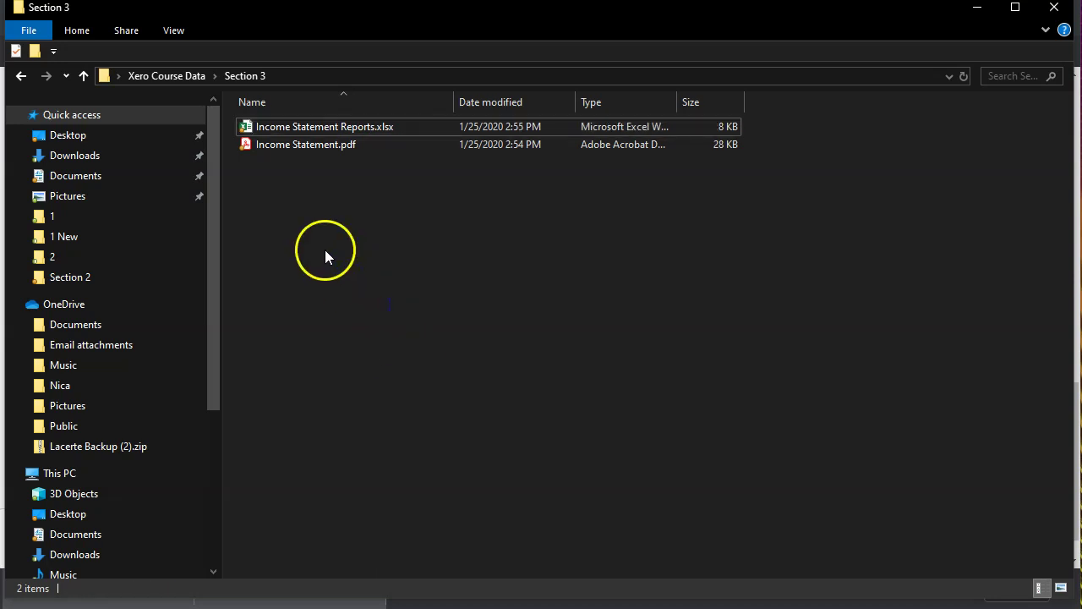
left_click(283, 132)
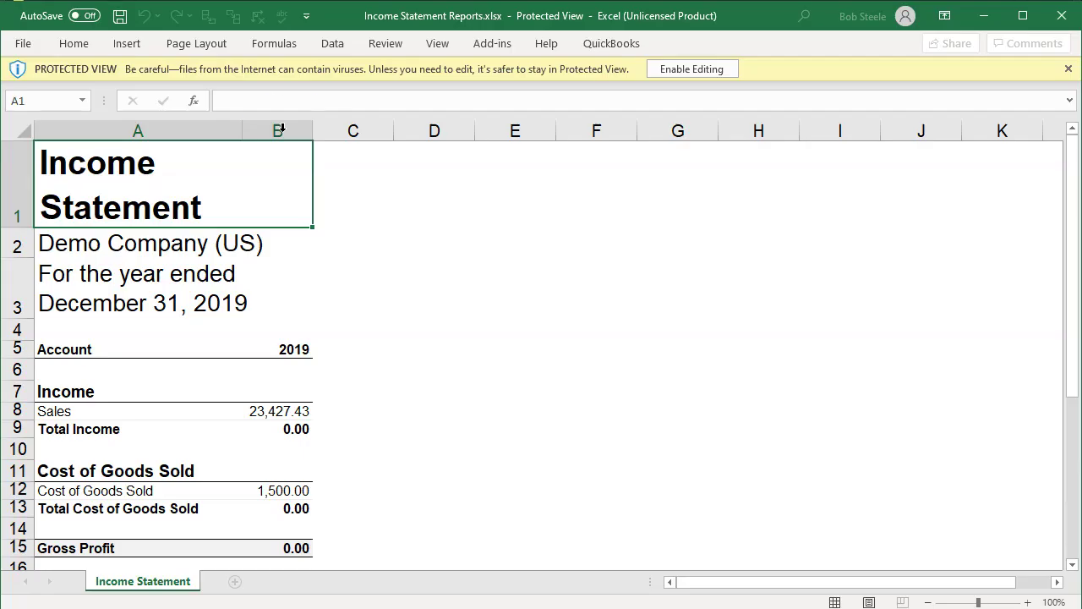
Enable editing in the Income Statement Reports workbook and add a blank worksheet.
left_click(693, 69)
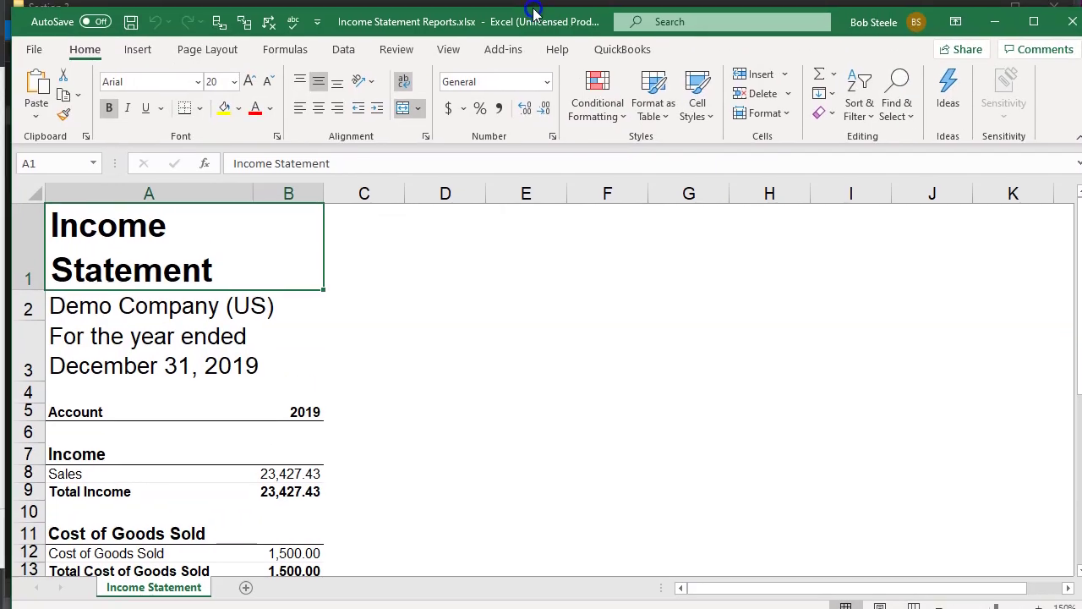
left_click(490, 292)
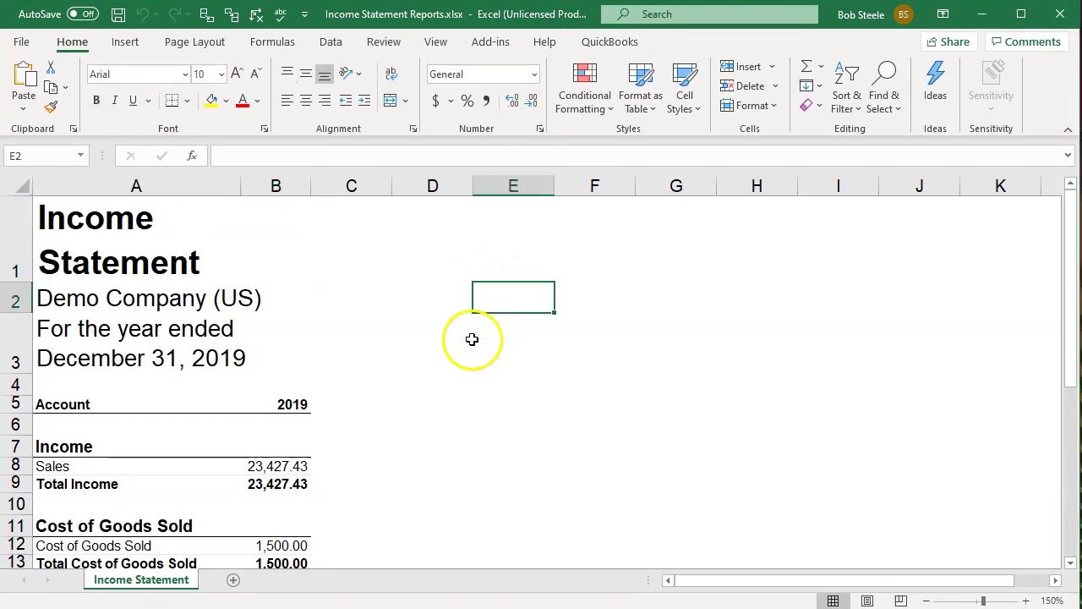
left_click(424, 416)
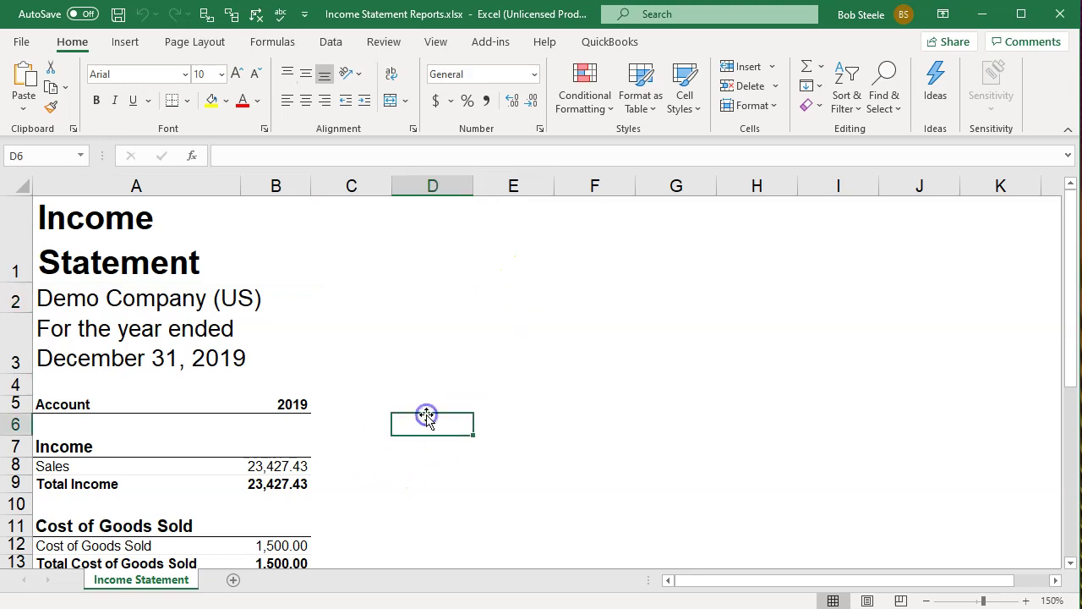
left_click(232, 583)
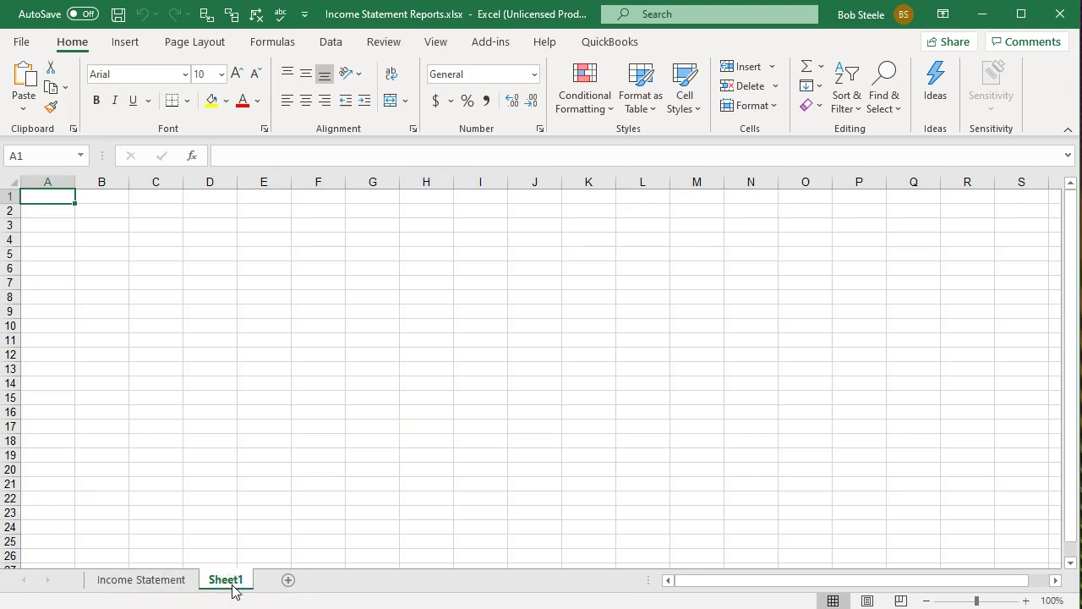
Copy the entire Income Statement sheet and paste it into the blank worksheet starting at cell A1.
left_click(150, 583)
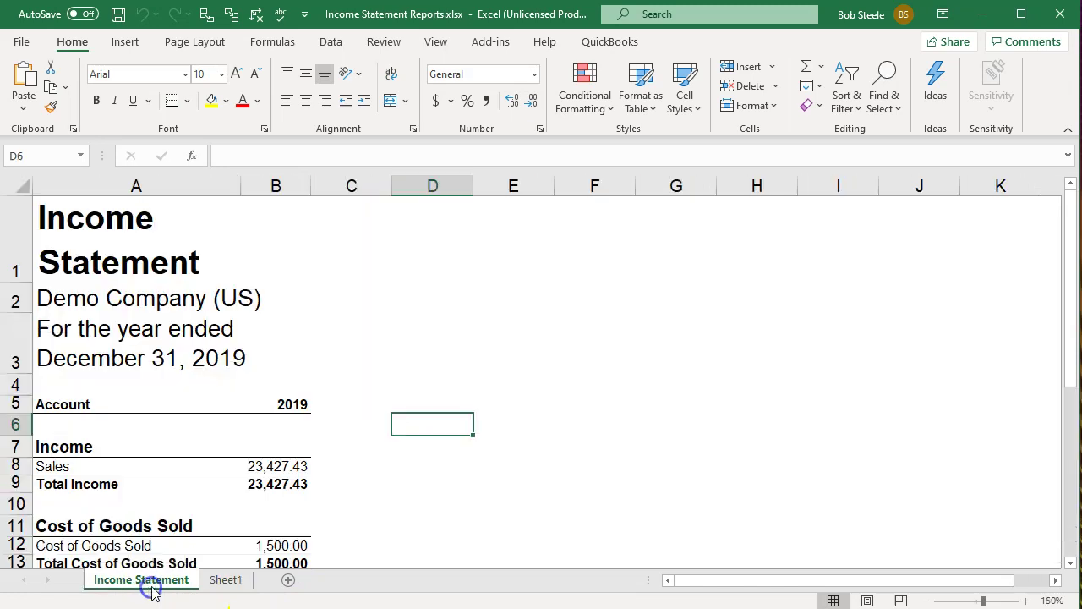
left_click(162, 465)
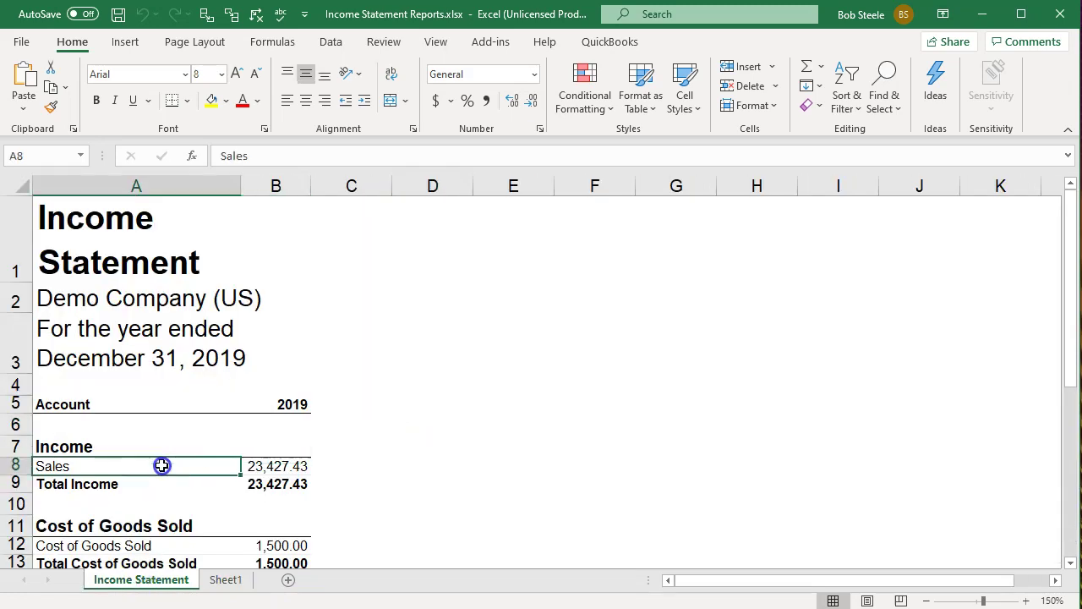
left_click(23, 185)
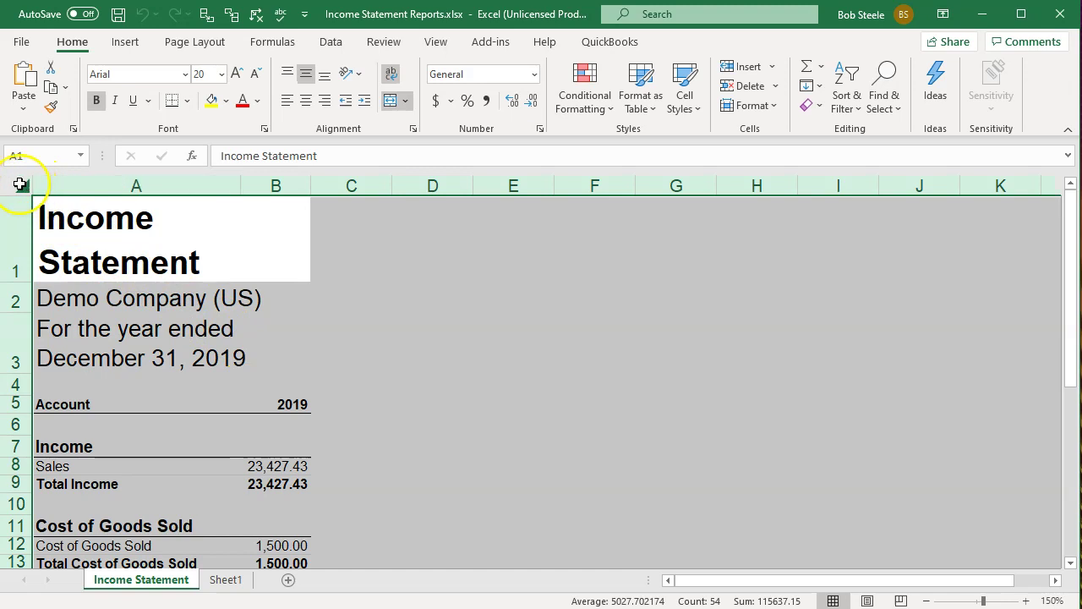
right_click(250, 319)
left_click(287, 350)
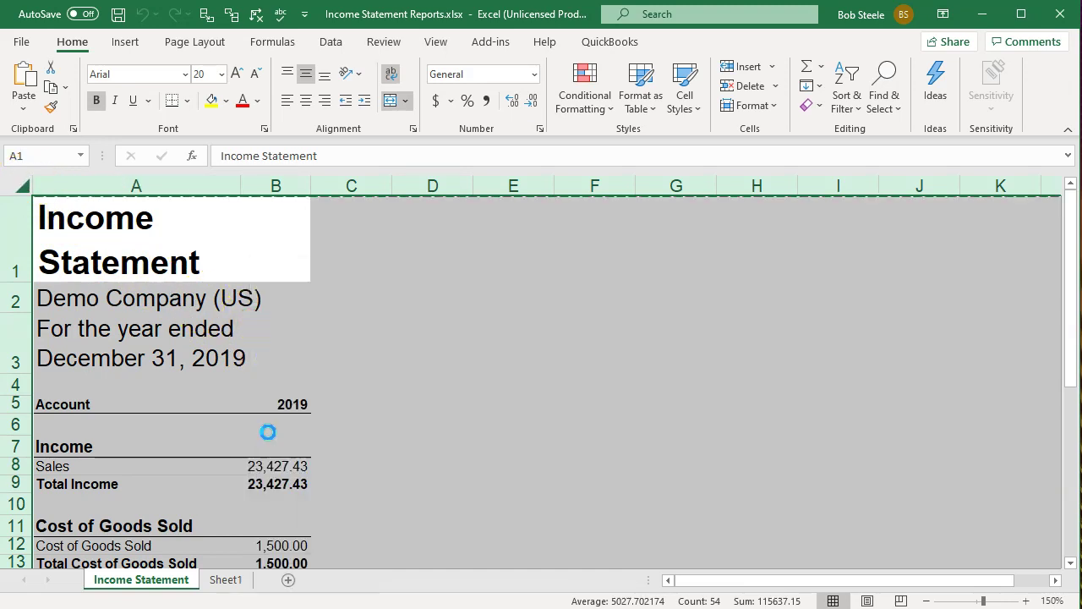
left_click(226, 580)
left_click(196, 470)
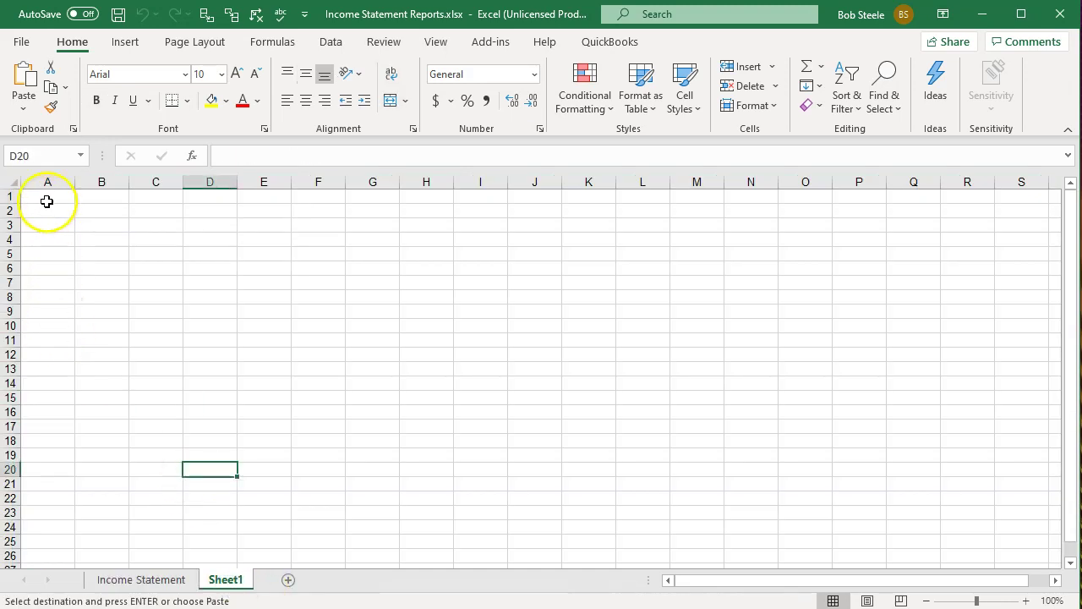
left_click(48, 200)
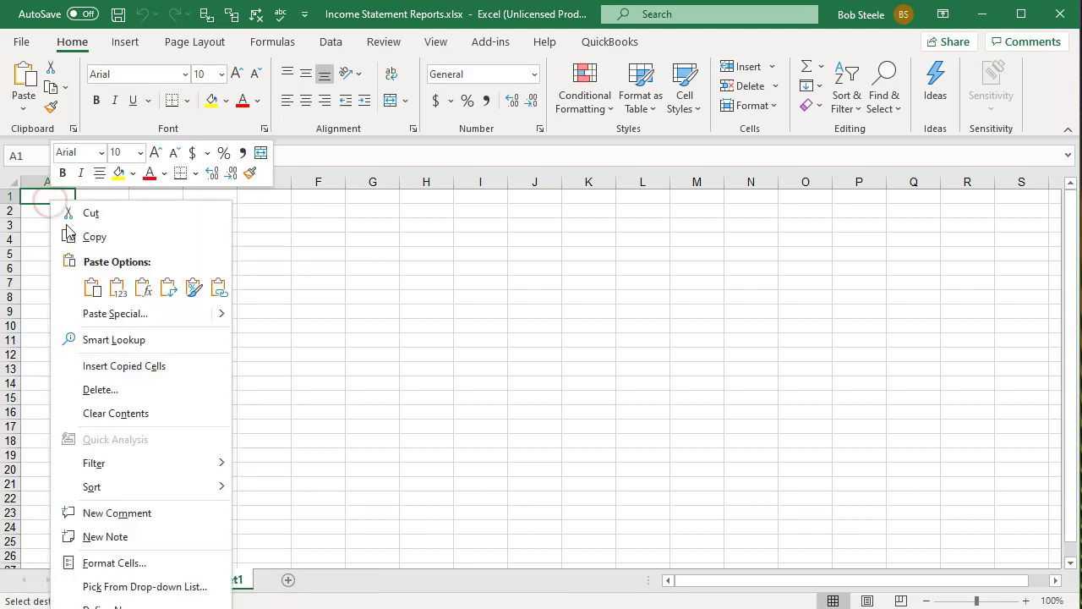
left_click(92, 288)
left_click(338, 393)
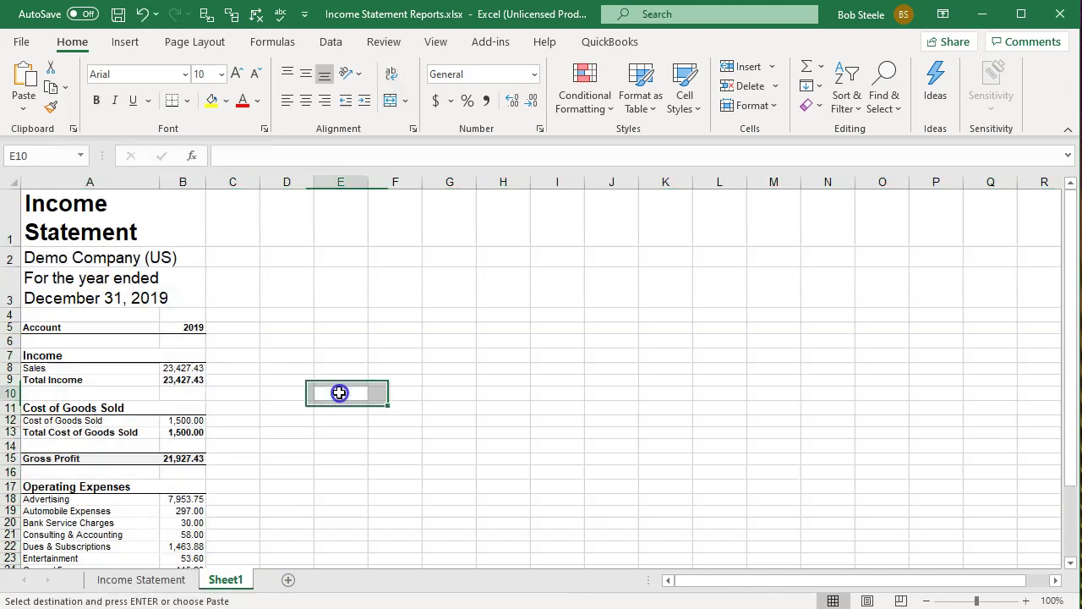
Widen column A so the Income Statement title fits on one line, and auto-fit the height of row 1.
left_click(1028, 600)
left_click(1028, 600)
left_click(1028, 600)
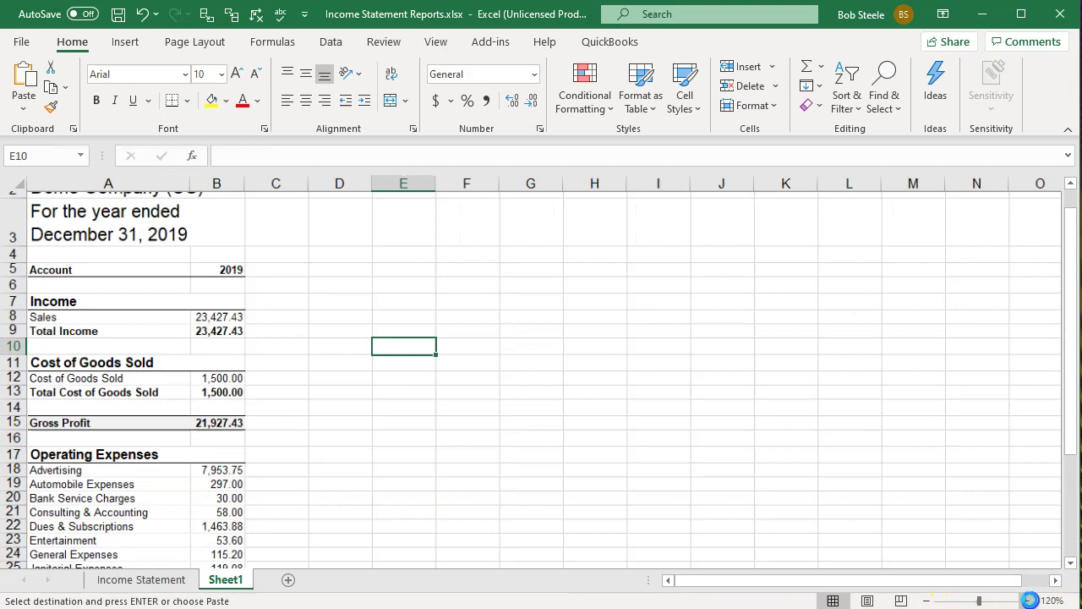
left_click(1028, 600)
left_click(1028, 601)
left_click(1028, 600)
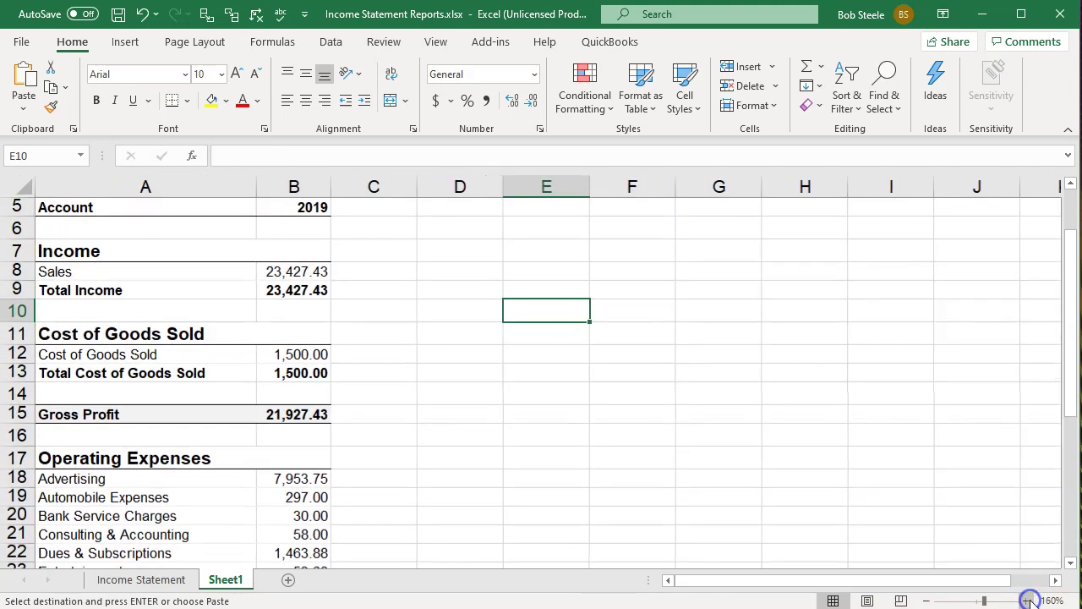
left_click(927, 600)
scroll(190, 432, "up", 2)
left_click(146, 250)
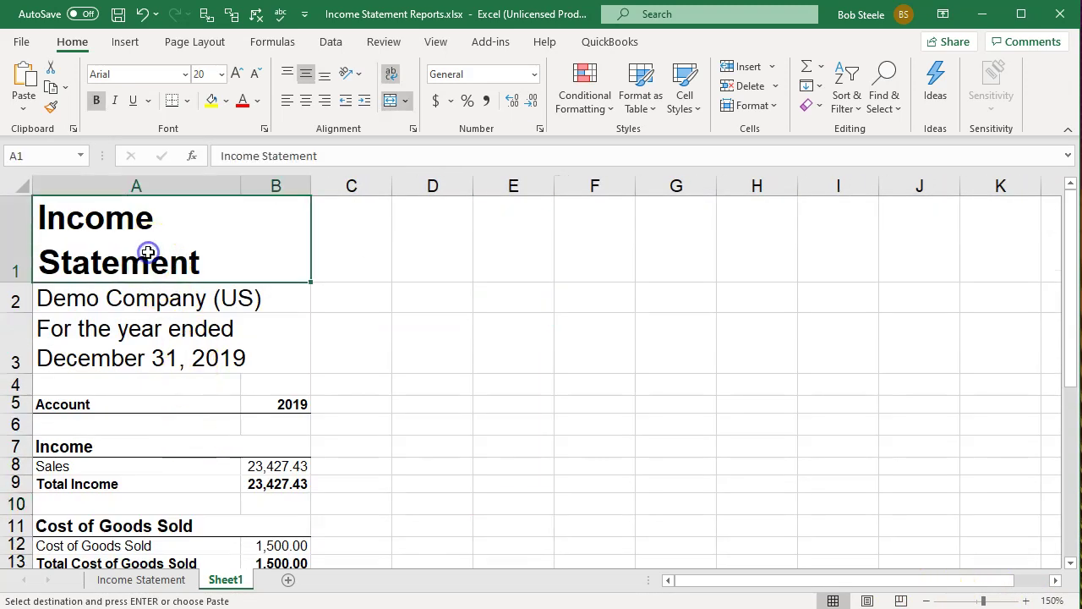
left_click_drag(240, 185, 279, 175)
left_click(227, 300)
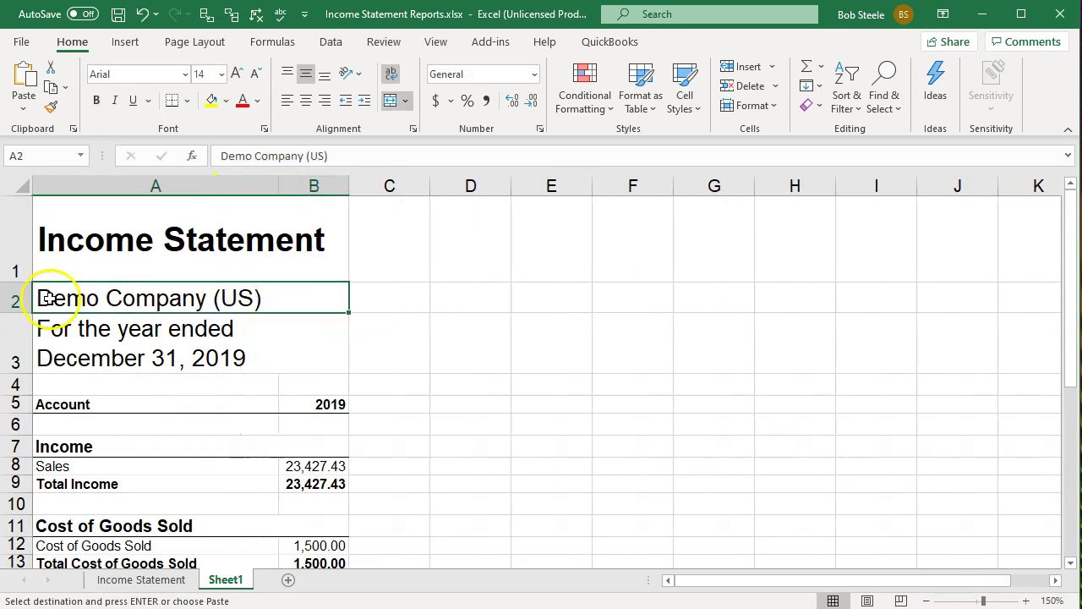
double_click(17, 282)
left_click(203, 377)
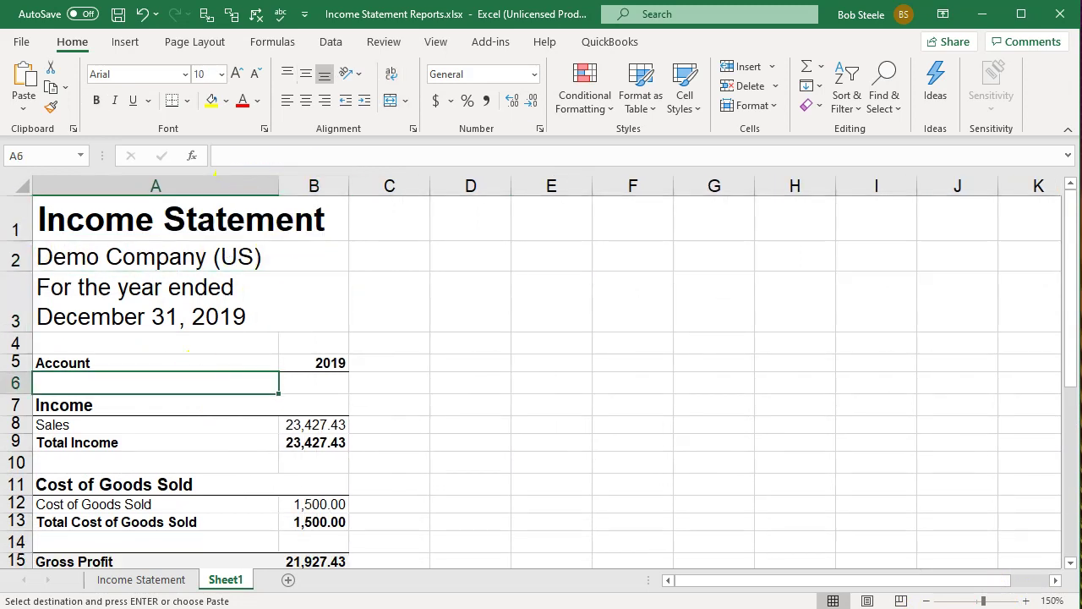
Try to rename Sheet1 as Income Statement.
double_click(225, 579)
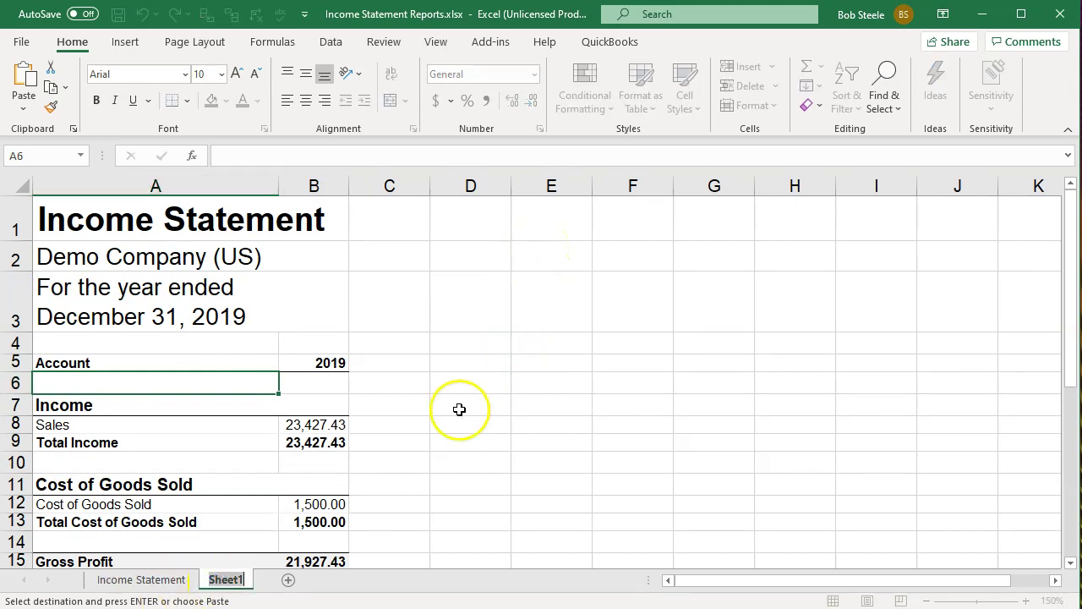
type("Ince")
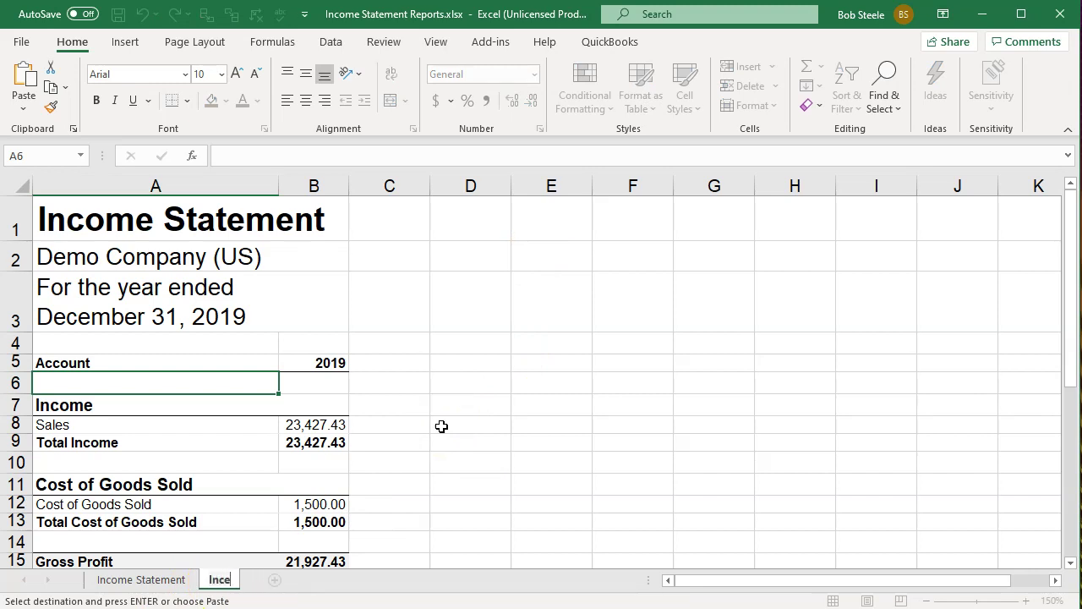
key("BackSpace")
key("BackSpace")
type("come Statement")
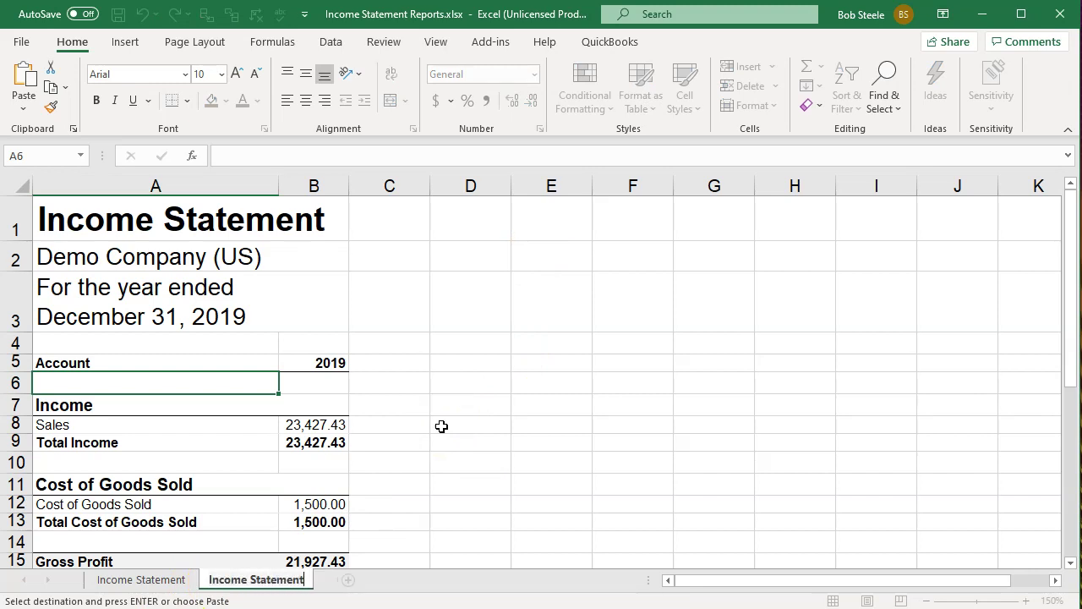
key("Return")
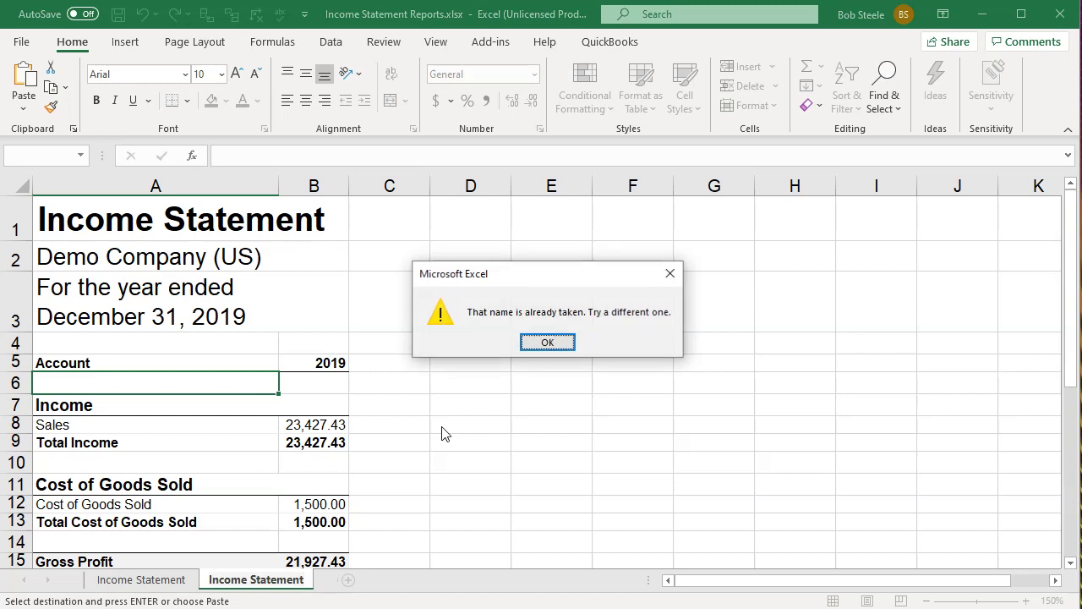
Dismiss the alert and shorten the pasted worksheet's name to Income Stmt.
left_click(549, 343)
key("BackSpace")
key("BackSpace")
key("BackSpace")
key("BackSpace")
key("BackSpace")
type("tm")
key("BackSpace")
key("BackSpace")
key("BackSpace")
type("tmt")
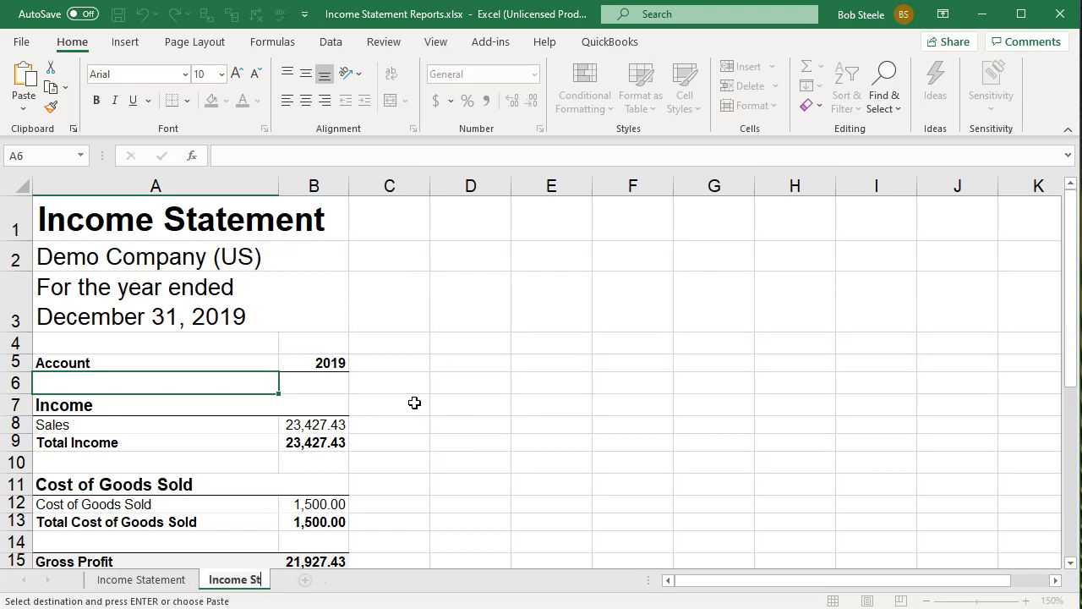
left_click(414, 402)
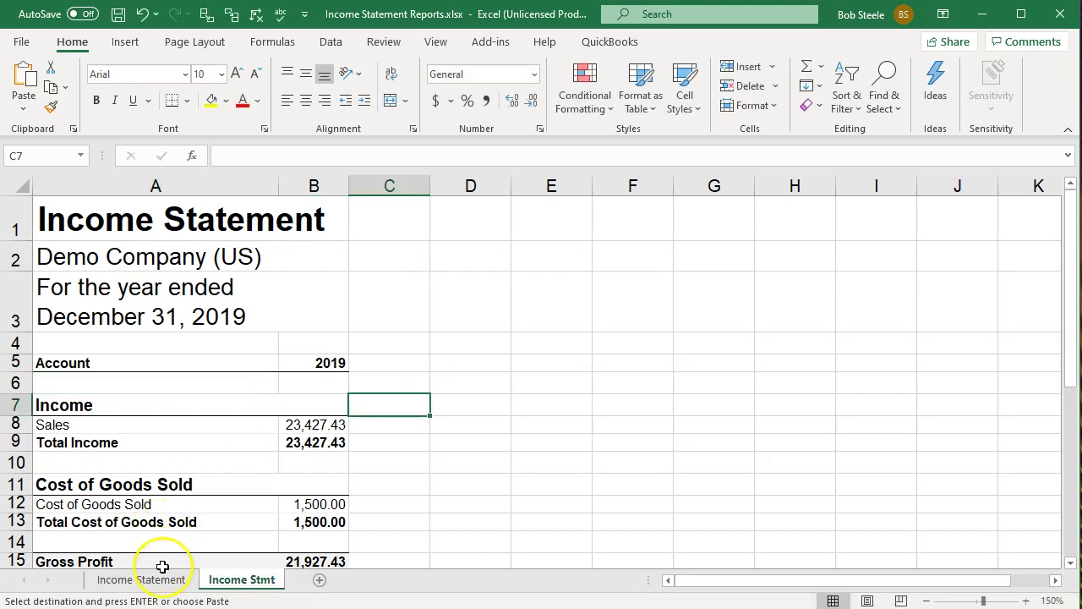
Compare the original Income Statement sheet with the Income Stmt copy, ending on the copy's 2019 Sales amount.
left_click(161, 579)
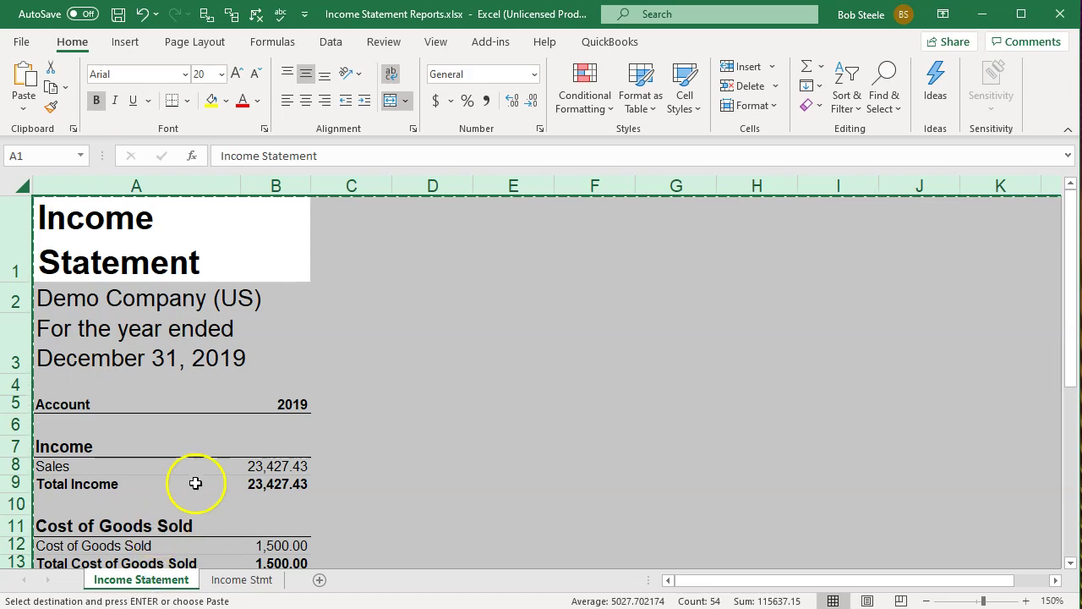
left_click(225, 581)
left_click(290, 428)
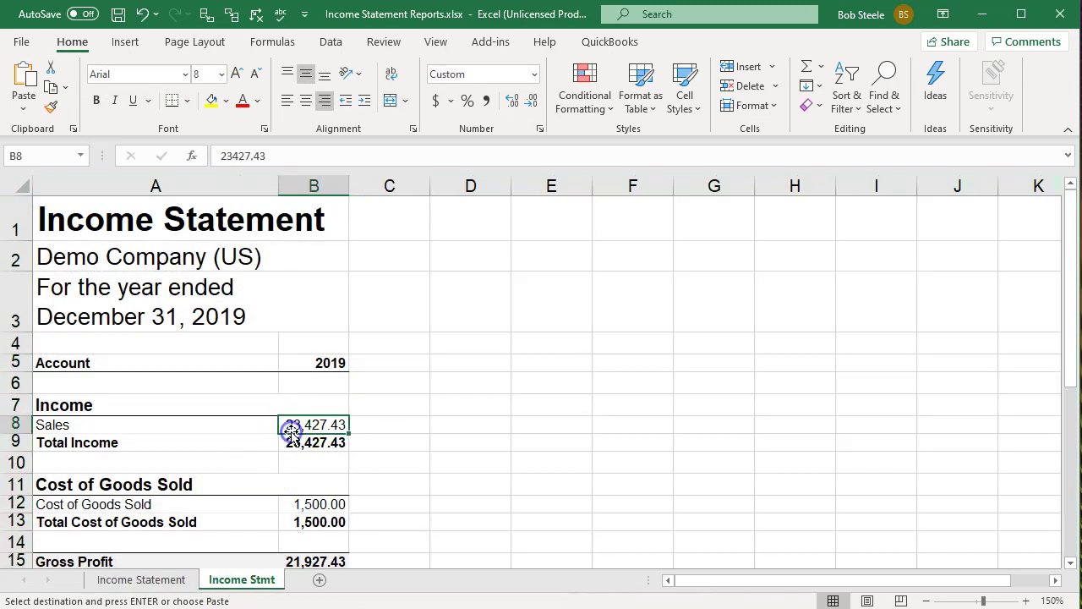